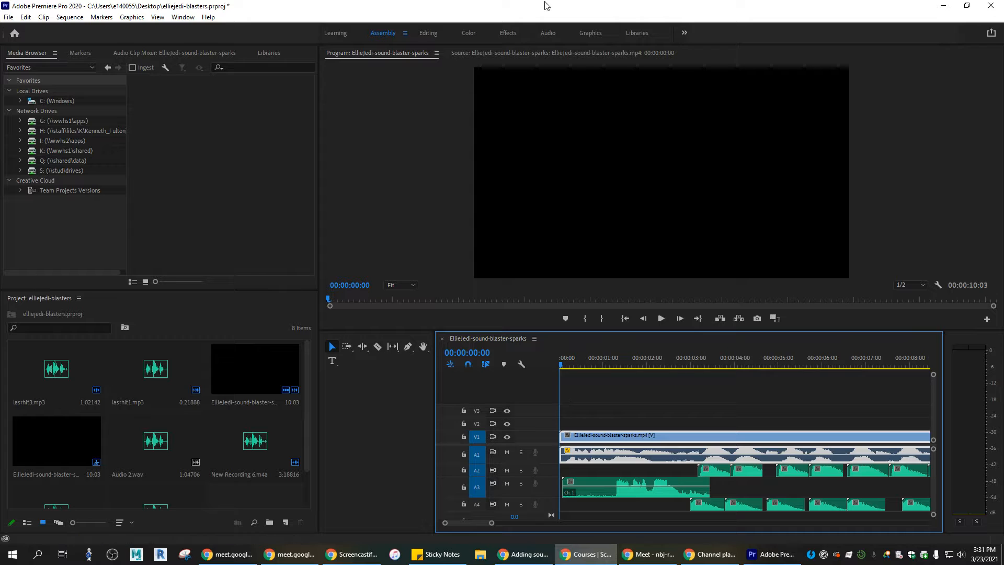
- Play the whole sequence while adjusting the system volume, then return the playhead to the start
click(661, 320)
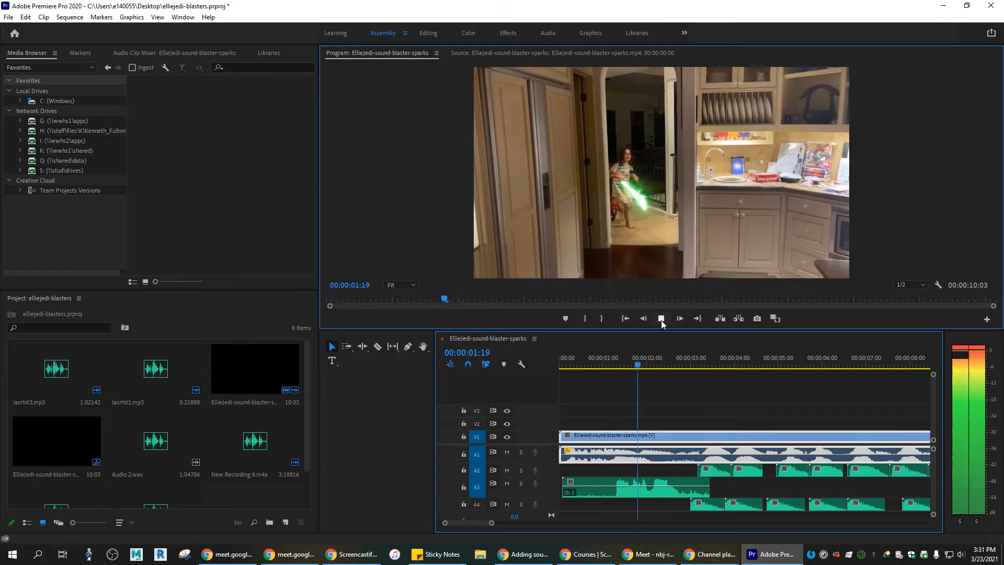
key(XF86AudioLowerVolume)
key(XF86AudioRaiseVolume)
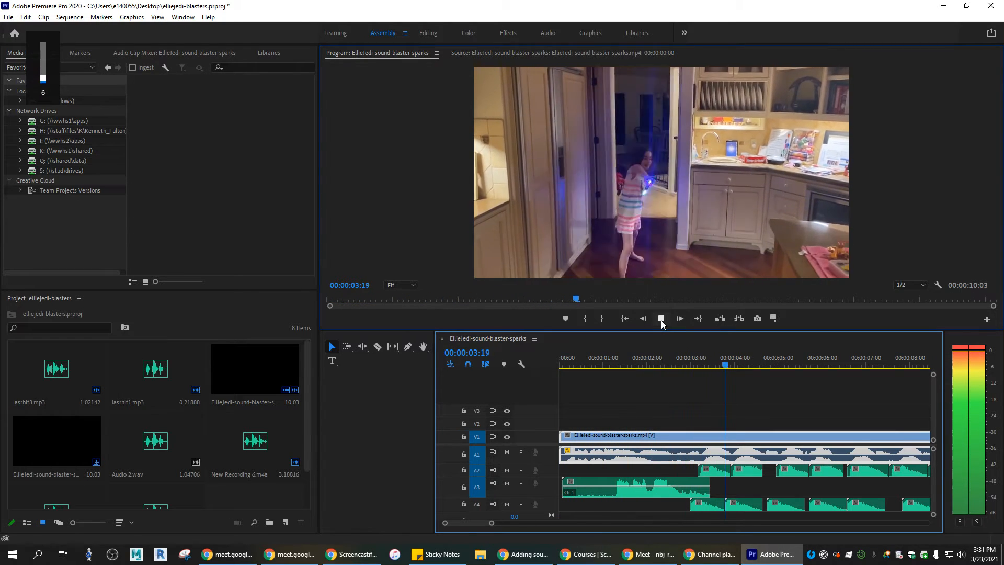
key(XF86AudioLowerVolume)
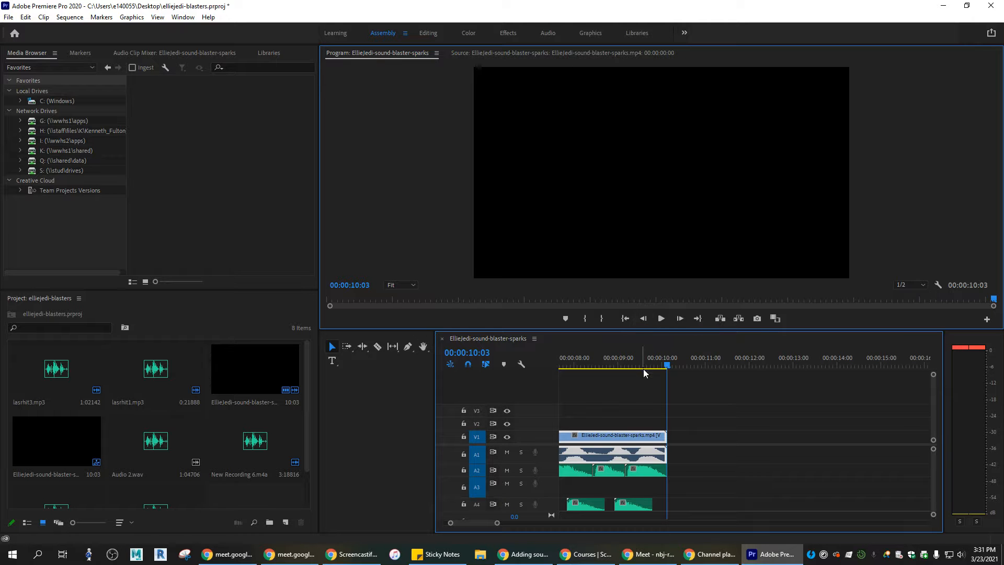
drag(669, 368, 377, 363)
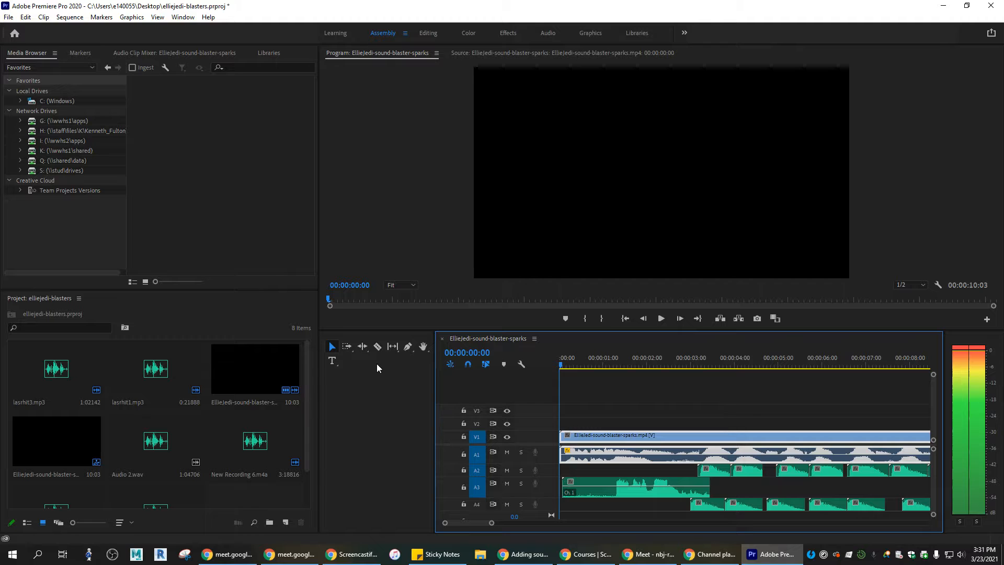
mouse_move(562, 368)
mouse_down()
mouse_move(744, 378)
mouse_move(548, 369)
mouse_up()
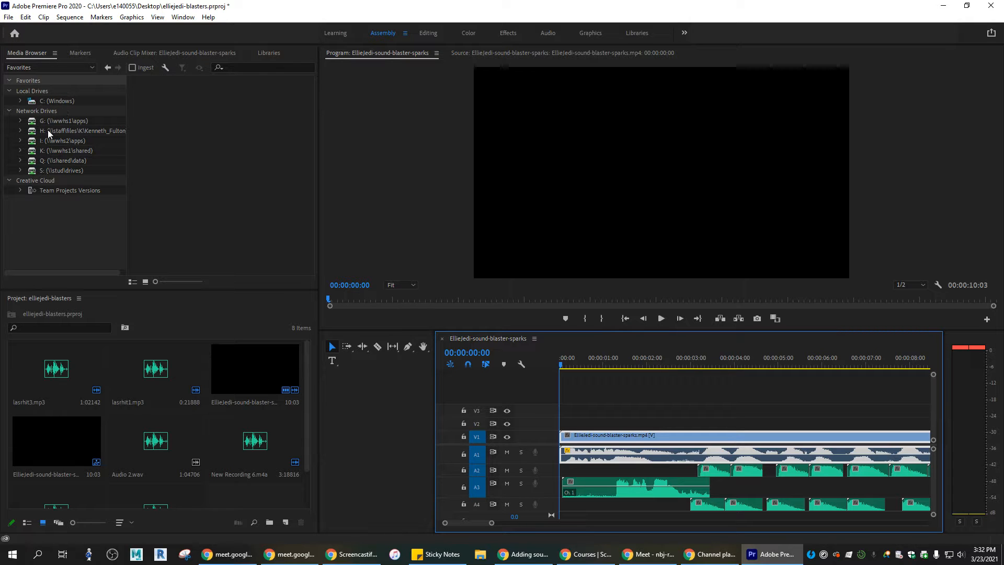
- Examine the folders on the local C drive and the sound and video items in the project bin
click(21, 101)
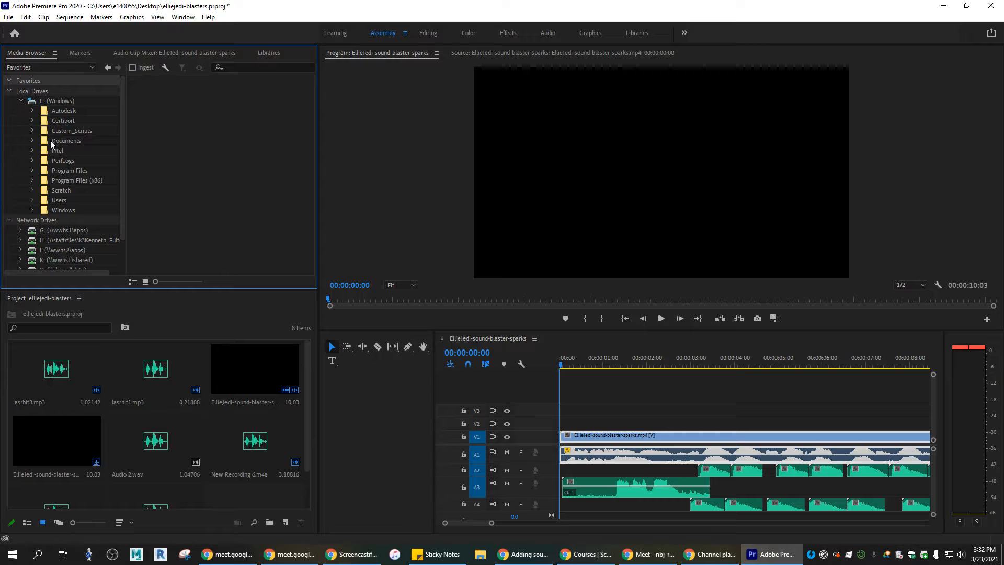
click(21, 101)
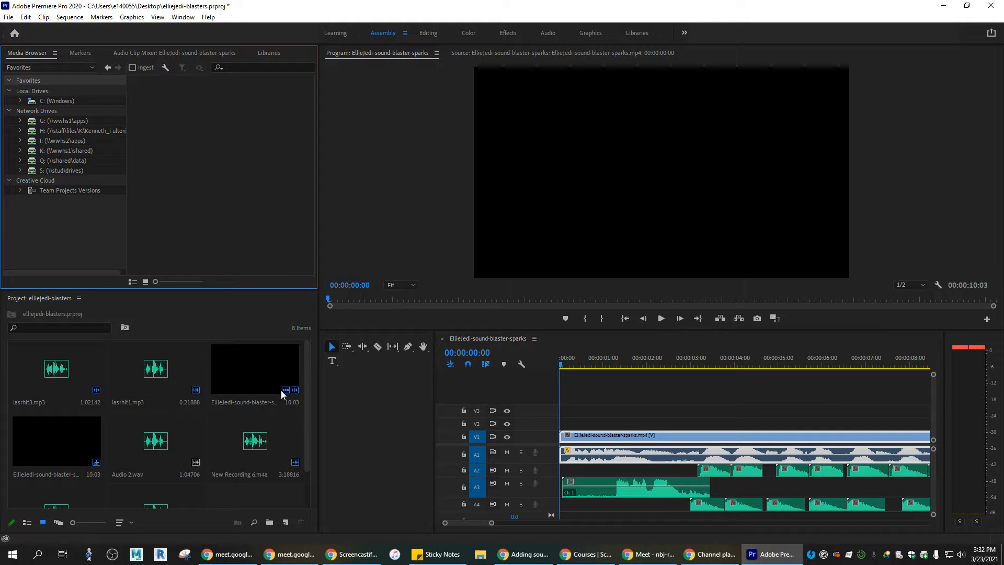
scroll(149, 435, down, 1)
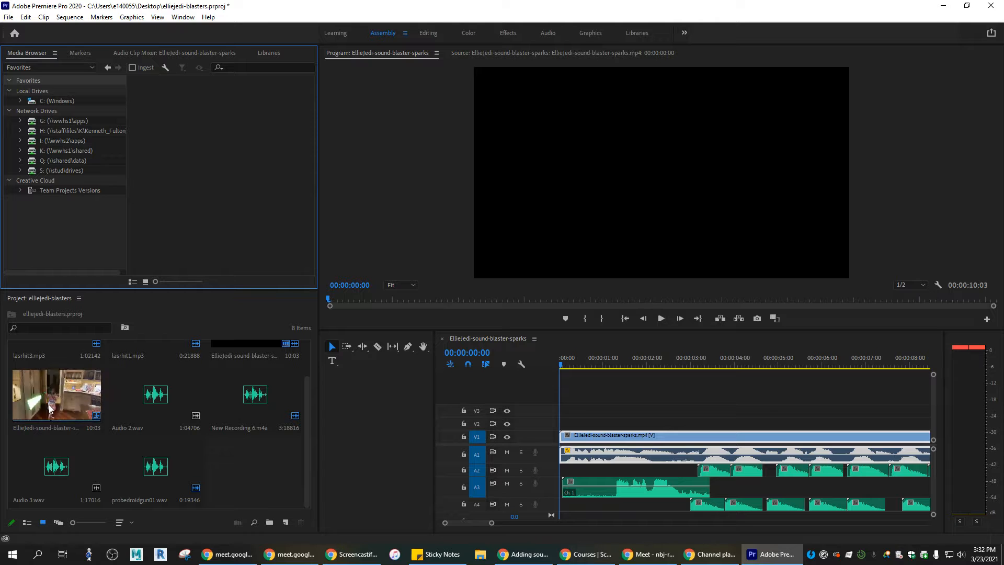
scroll(176, 419, up, 1)
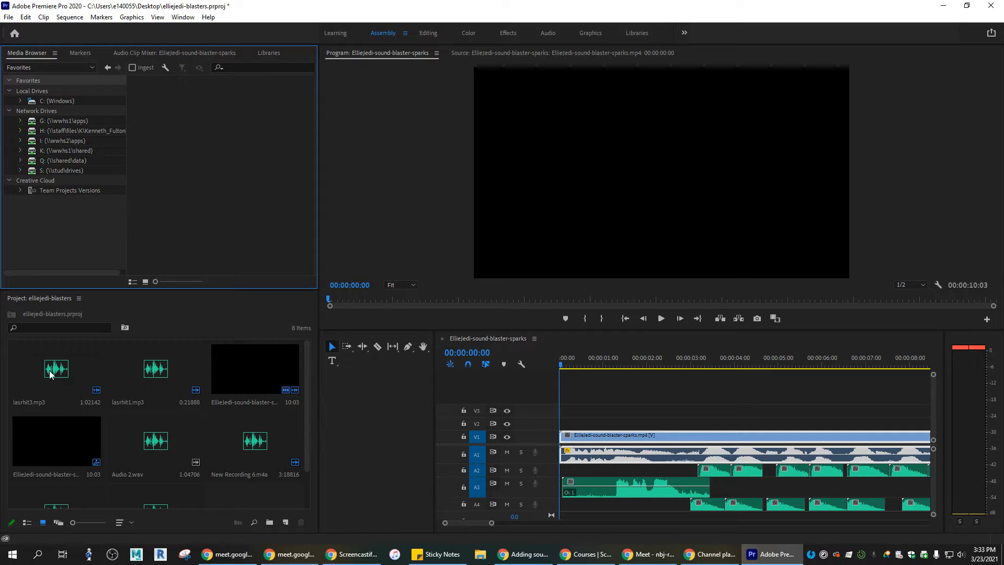
scroll(220, 443, down, 2)
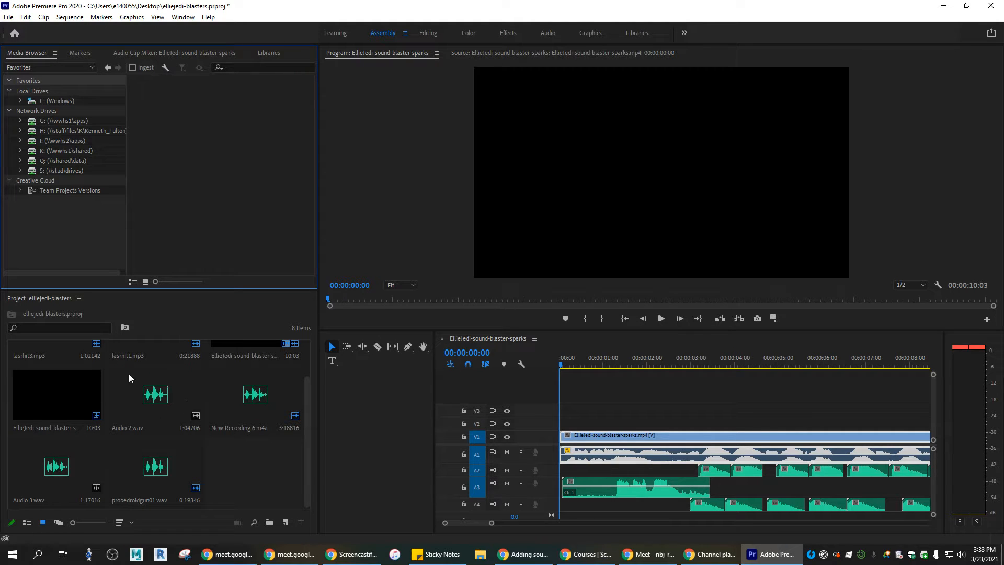
scroll(230, 430, up, 2)
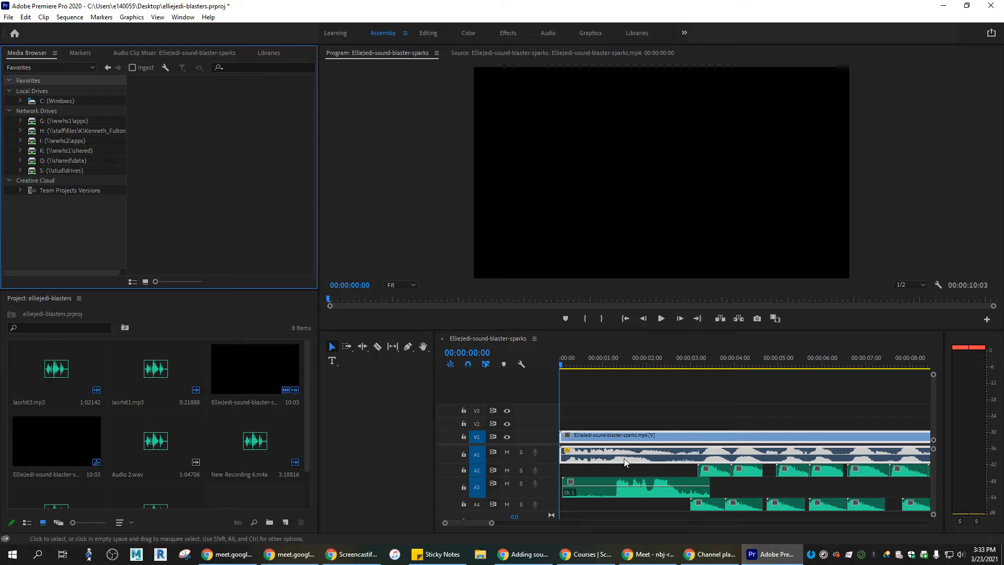
- Mute audio tracks A2, A3 and A4, play the sequence with only A1 audible, and return the playhead to the start
click(560, 364)
mouse_move(561, 363)
mouse_down()
mouse_move(780, 369)
mouse_move(557, 382)
mouse_up()
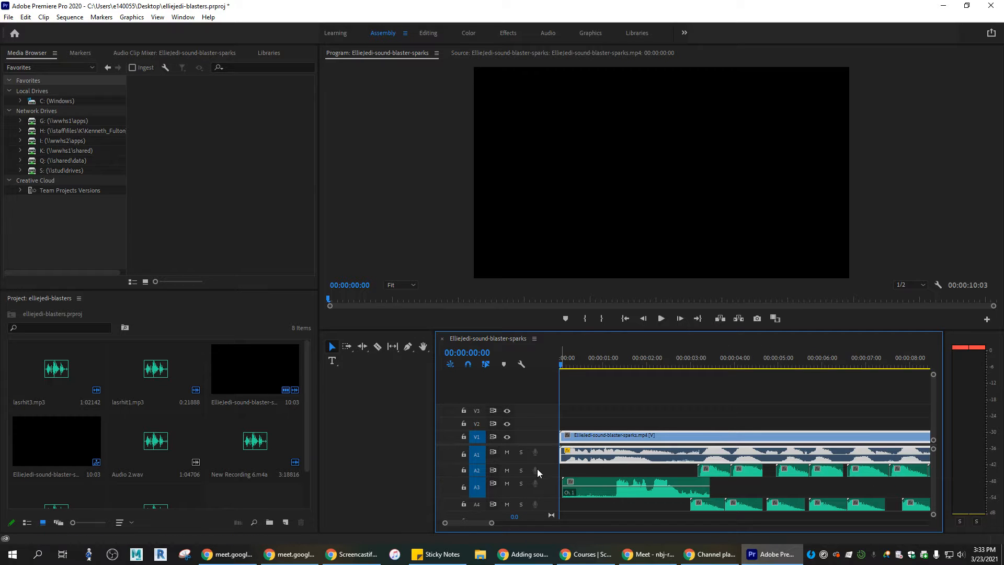
click(507, 483)
click(507, 504)
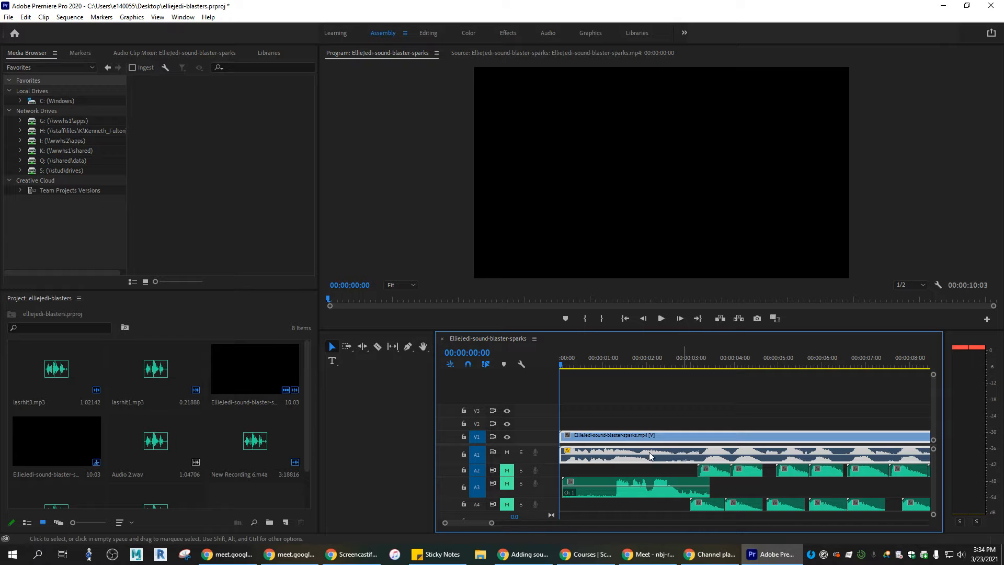
click(658, 321)
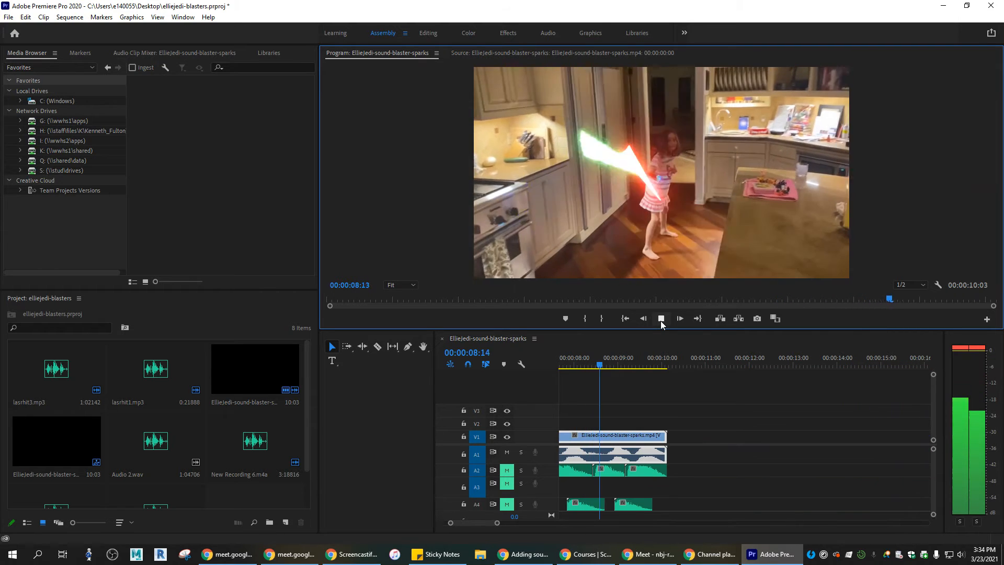
click(660, 321)
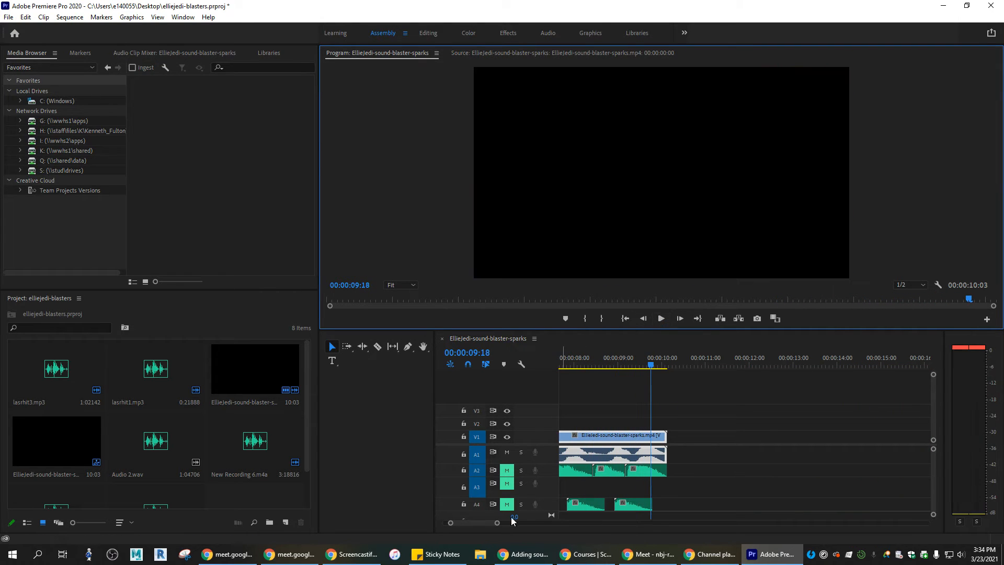
click(626, 319)
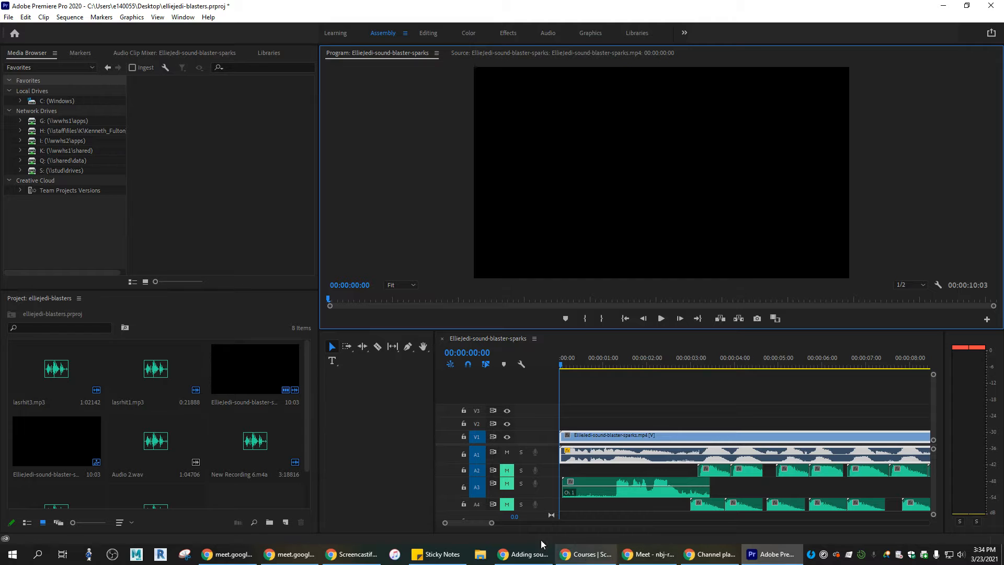
- Fit the full sequence in the timeline, play it with A2 unmuted alongside A1, and return the playhead to the start
click(489, 524)
drag(489, 524, 501, 523)
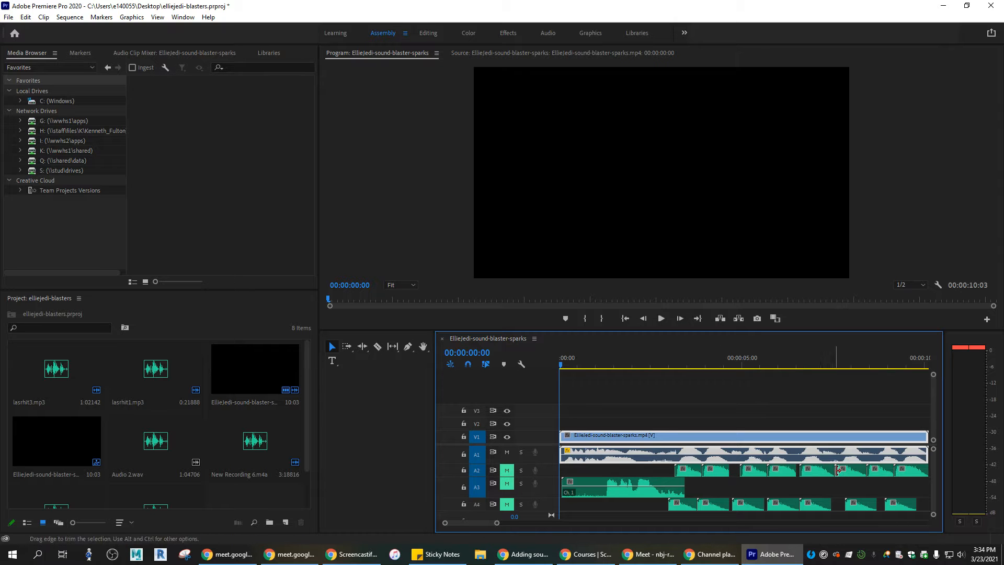
click(667, 319)
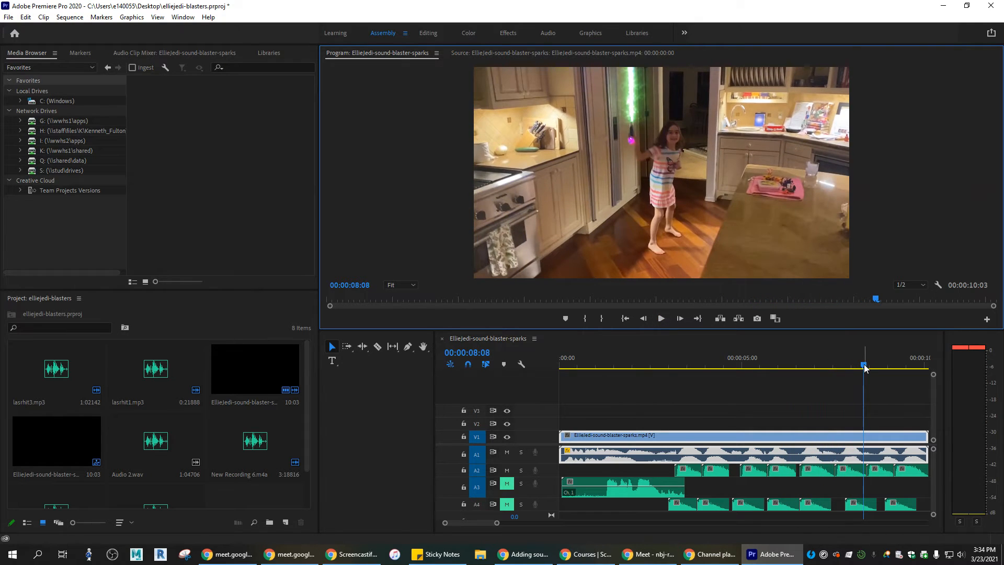
drag(863, 364, 560, 363)
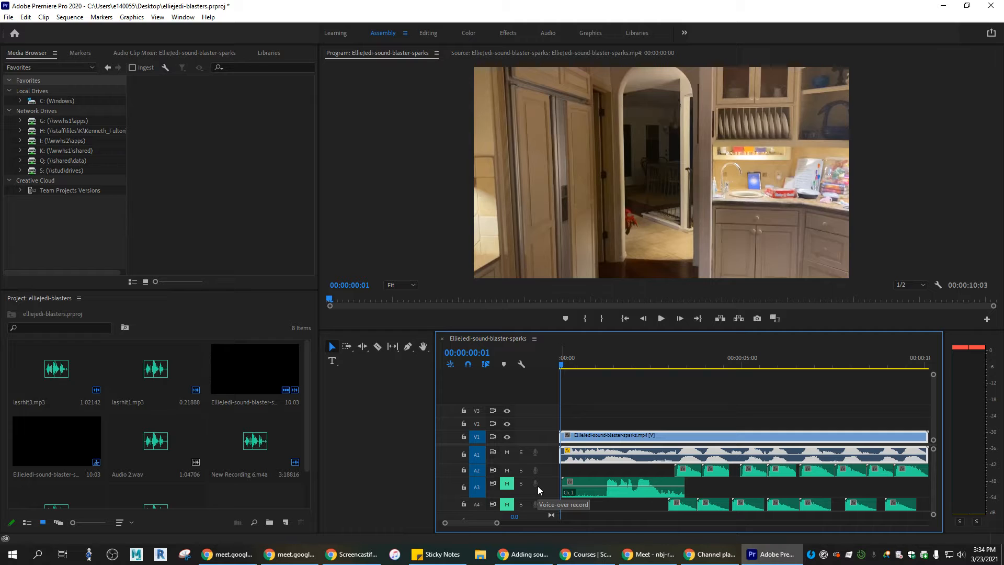
- Mute A1 and A2, unmute A3, and play the opening three seconds with only A3 audible
click(506, 471)
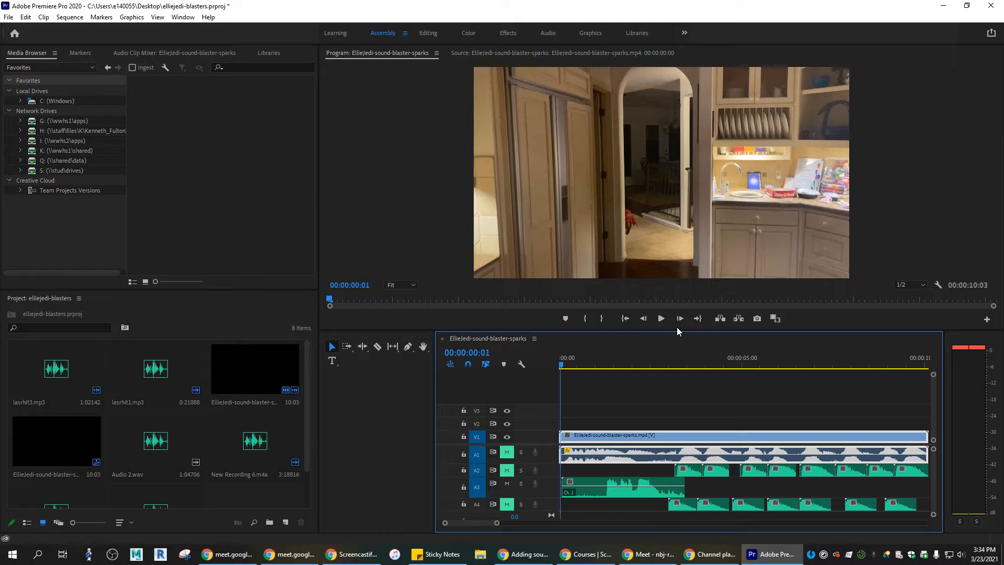
click(663, 319)
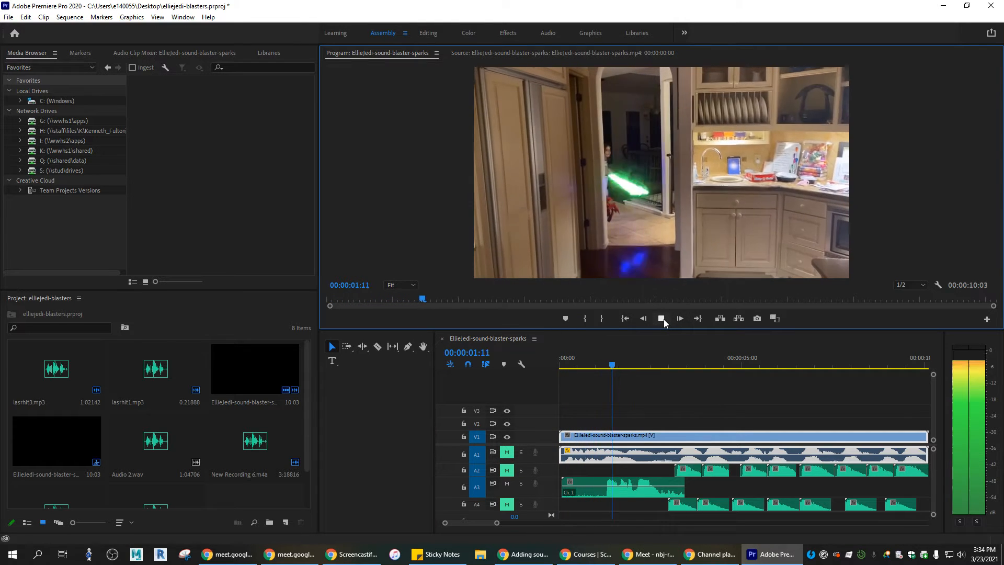
click(663, 318)
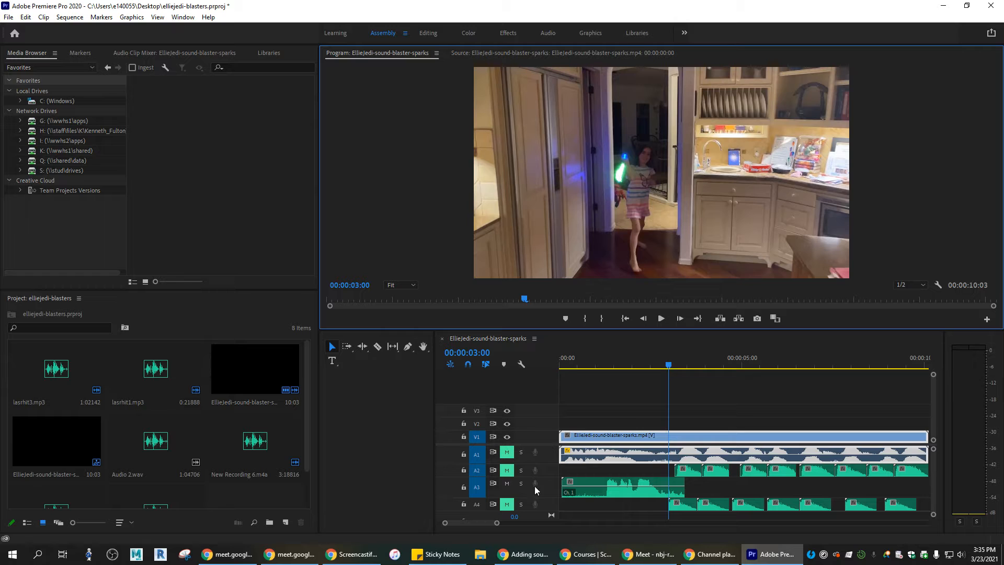
- Mute A3, unmute A4, play it alone from 00:00:02:10, scrub to 00:00:07:10, and return to the start
click(507, 485)
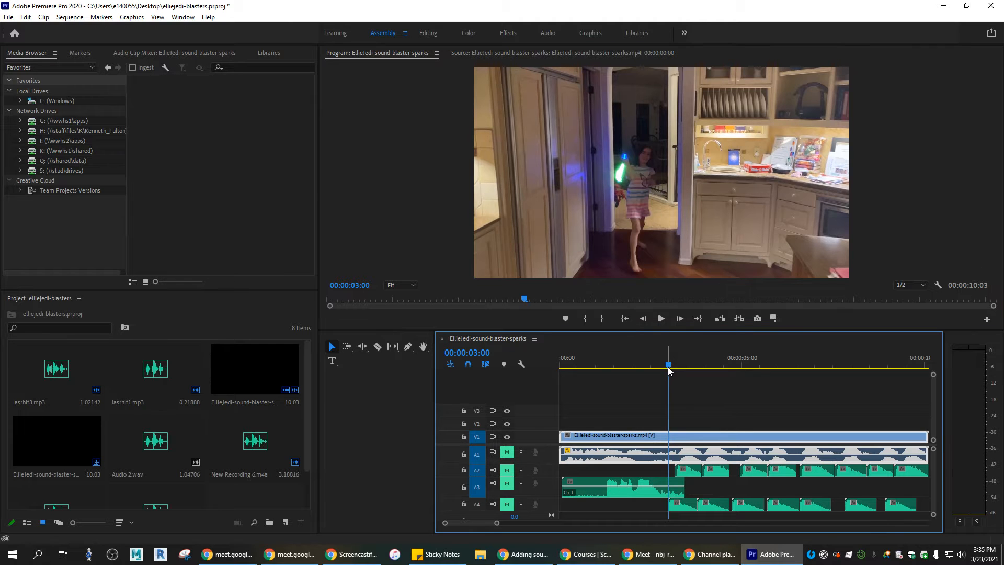
click(667, 366)
drag(666, 365, 645, 366)
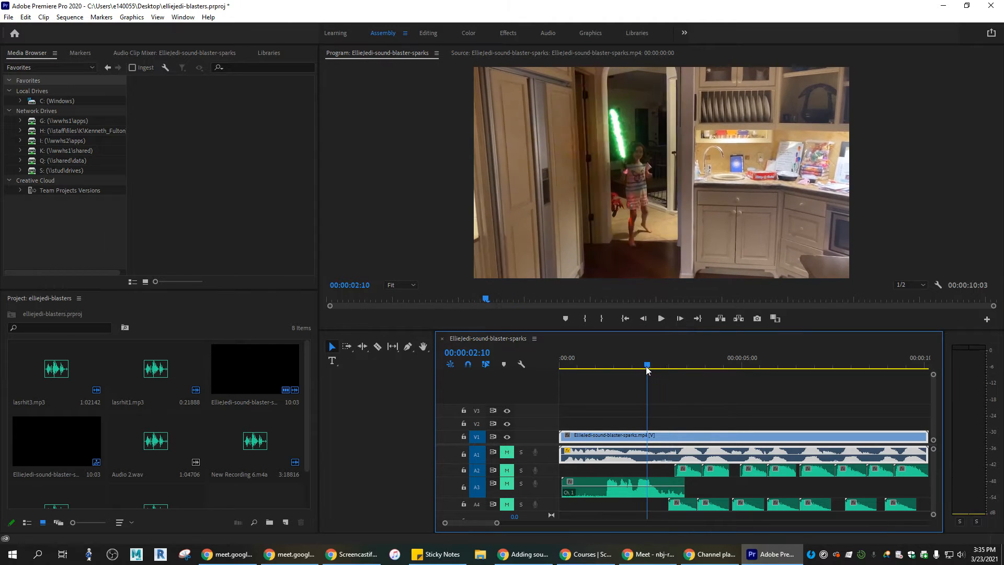
click(505, 505)
click(662, 318)
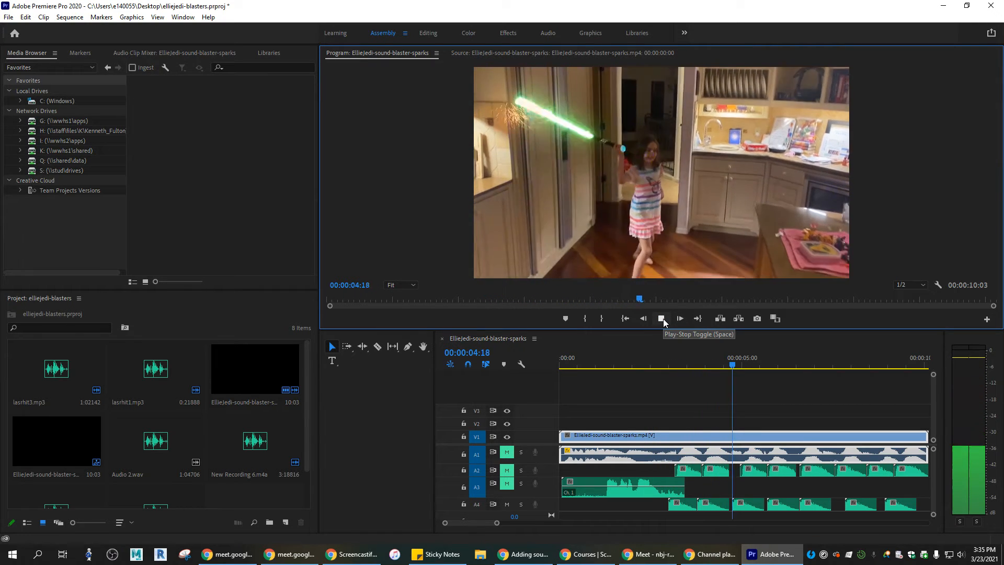
click(662, 319)
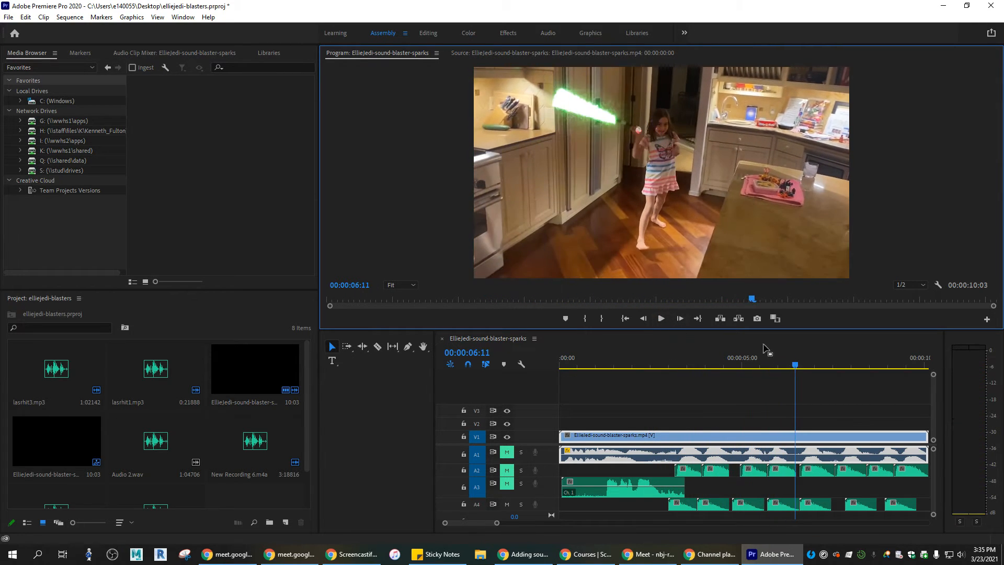
drag(794, 365, 830, 364)
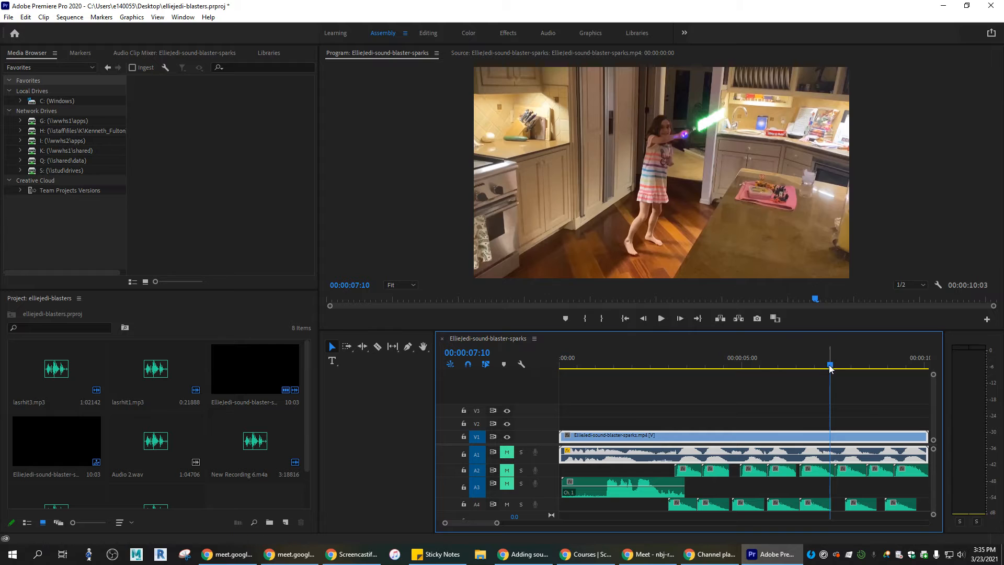
drag(831, 364, 559, 372)
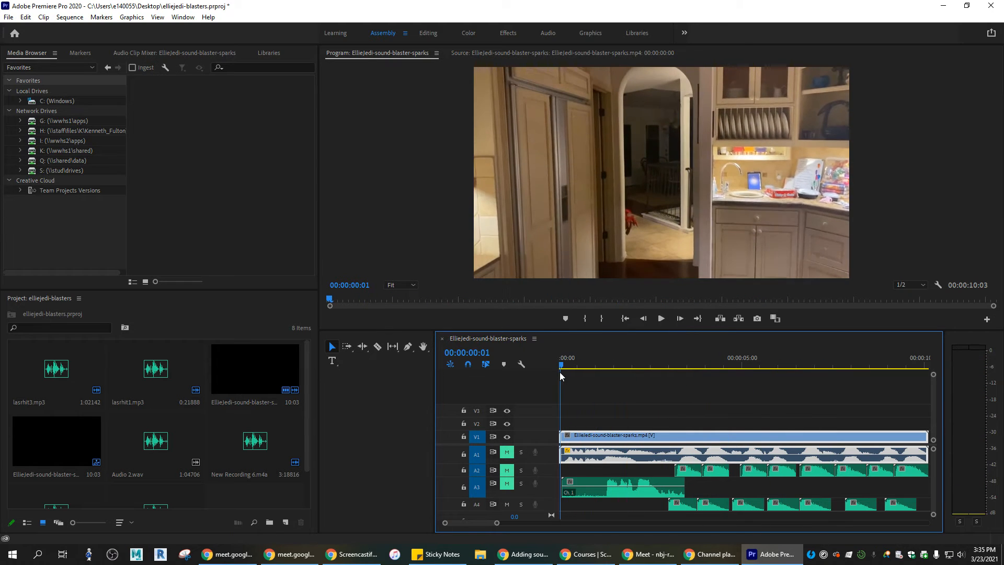
- Unmute audio tracks A1, A2 and A3
click(506, 452)
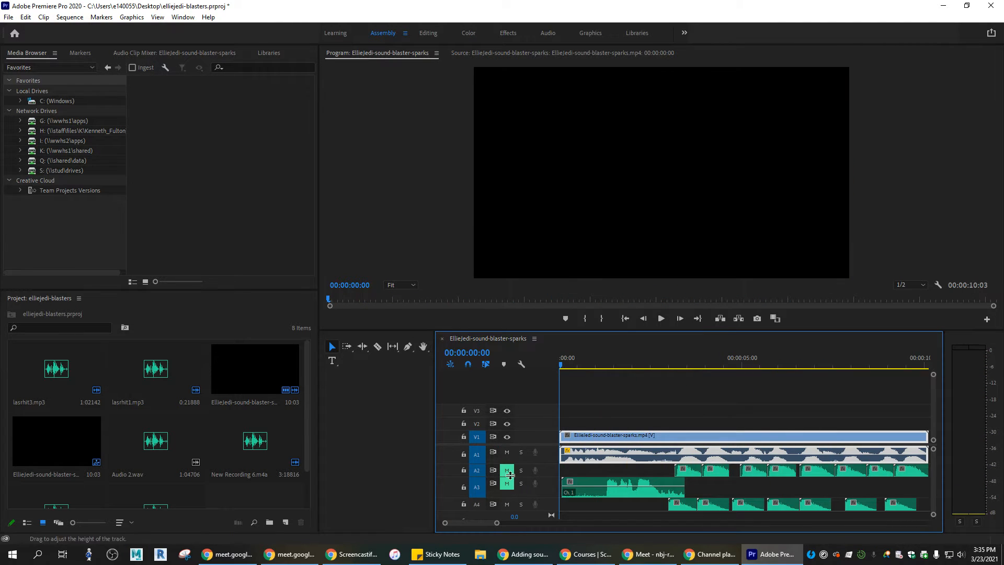
click(507, 469)
click(507, 483)
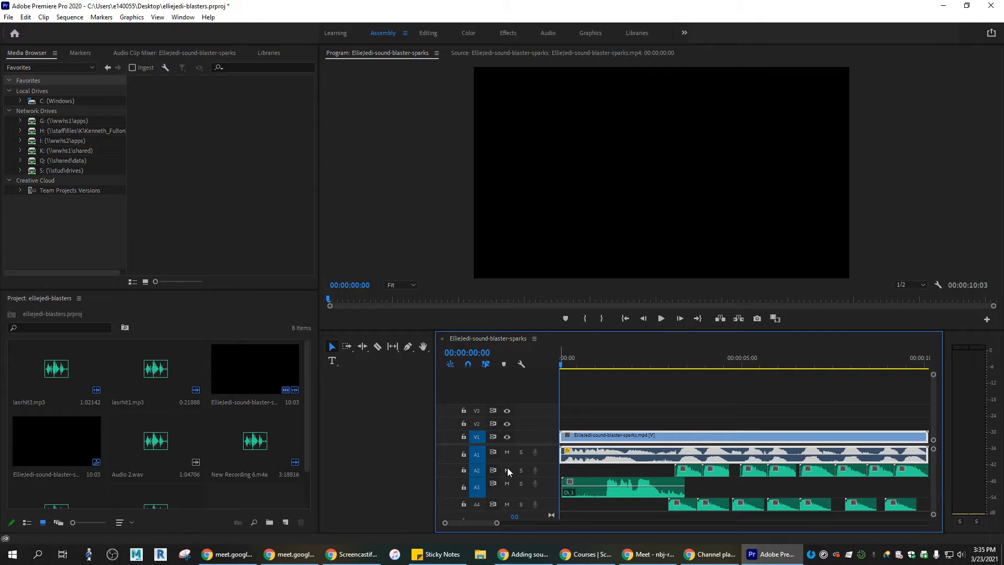
- Mute A2, A3 and A4, play the opening two seconds with only A1 audible, and return the playhead to the start
click(507, 484)
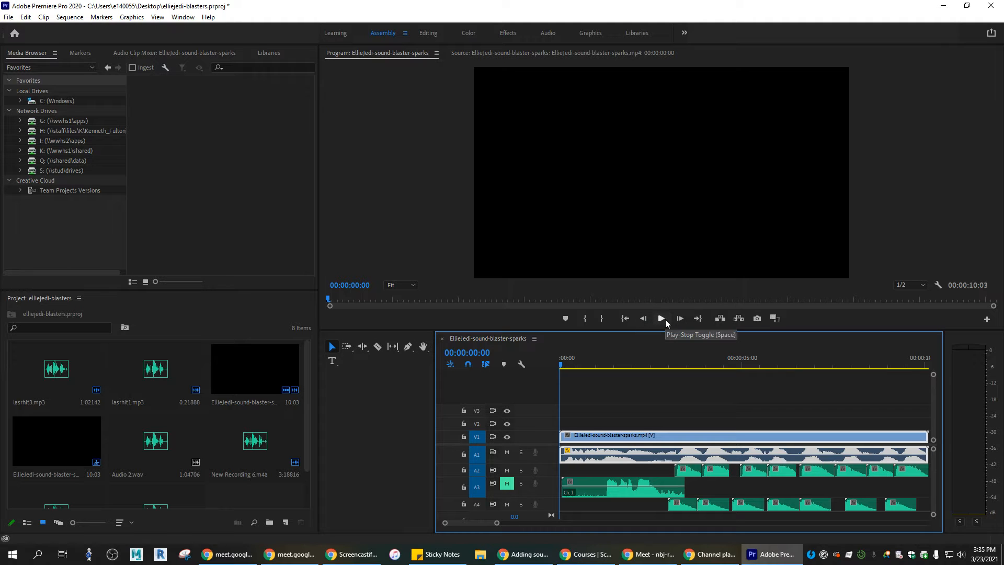
click(505, 470)
click(507, 504)
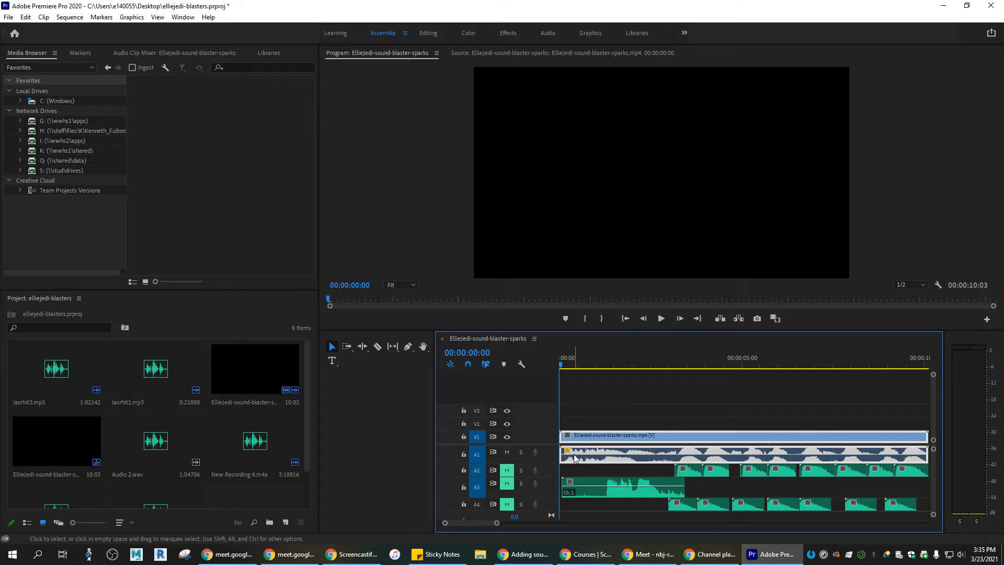
click(660, 319)
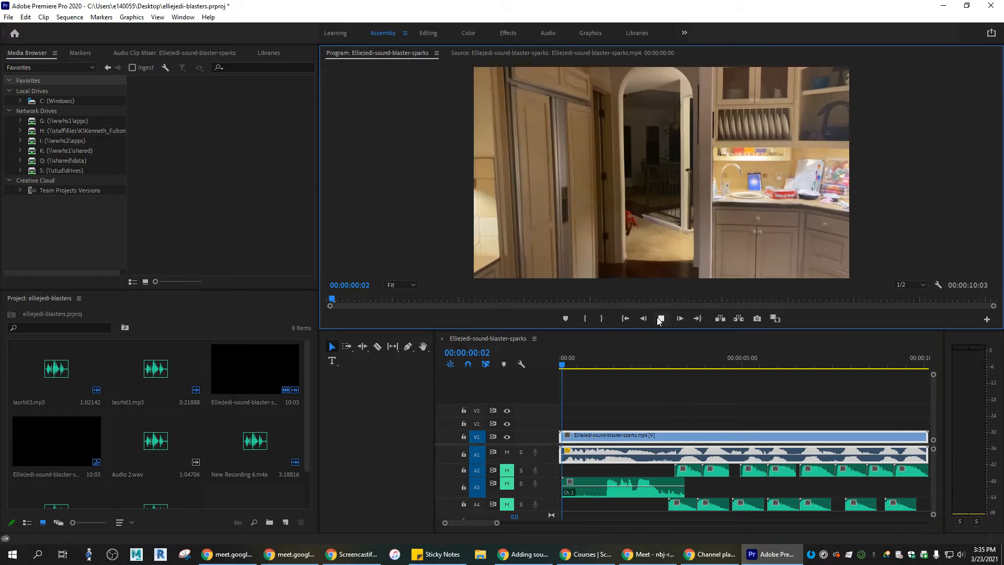
click(661, 318)
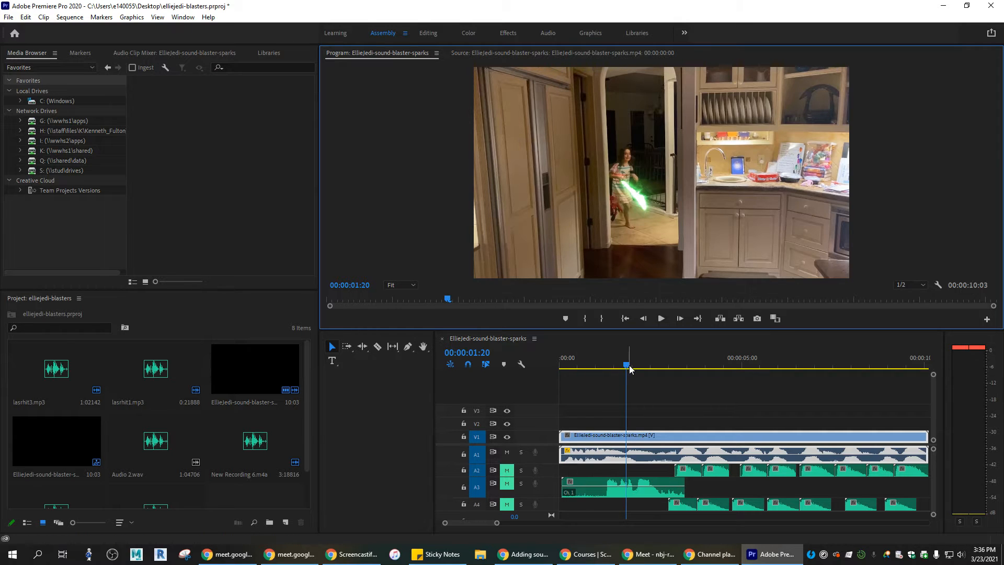
drag(628, 367, 562, 367)
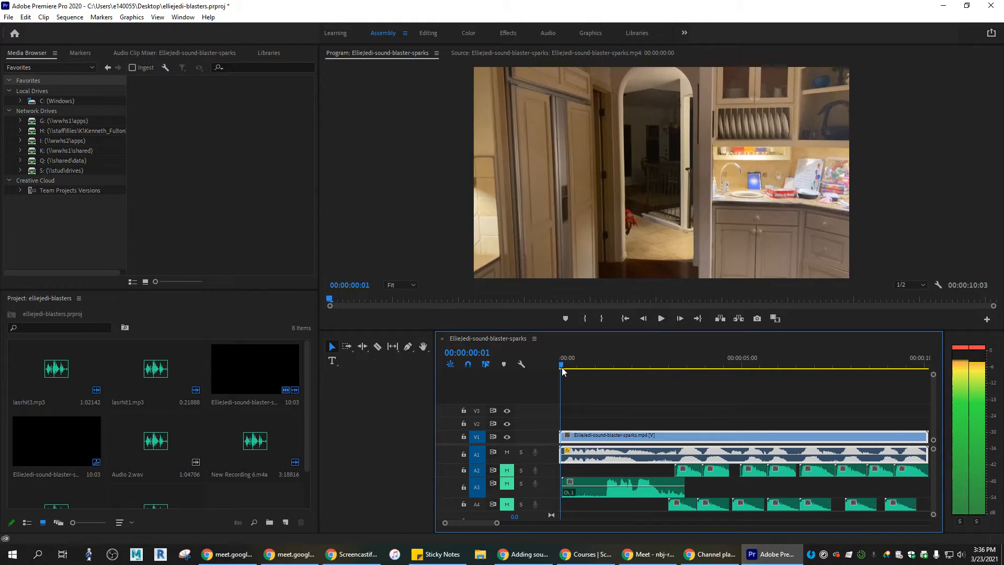
- Expand audio track A1, lower its clip's volume line, and play the opening up to 00:00:02:23
double_click(548, 453)
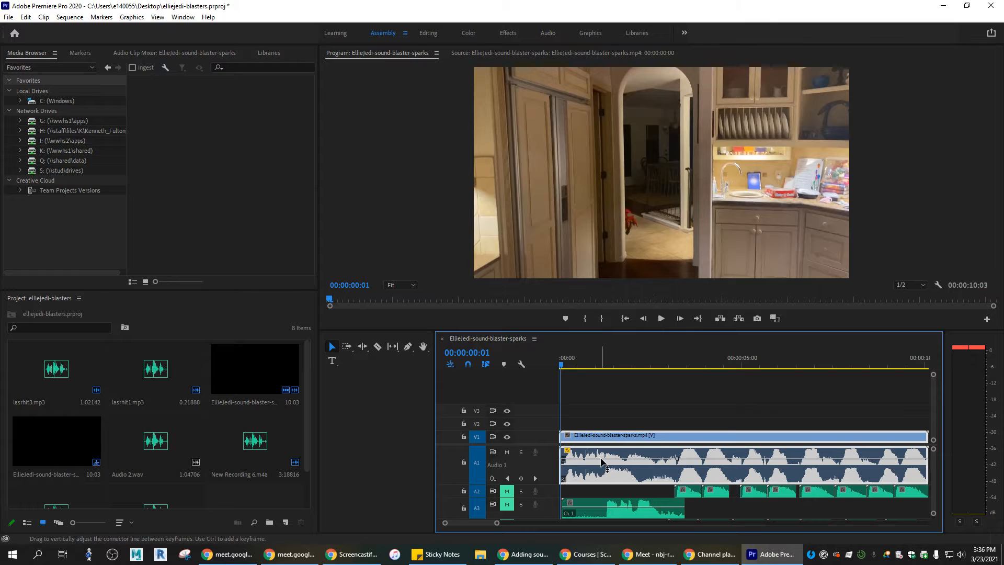
drag(601, 457, 617, 468)
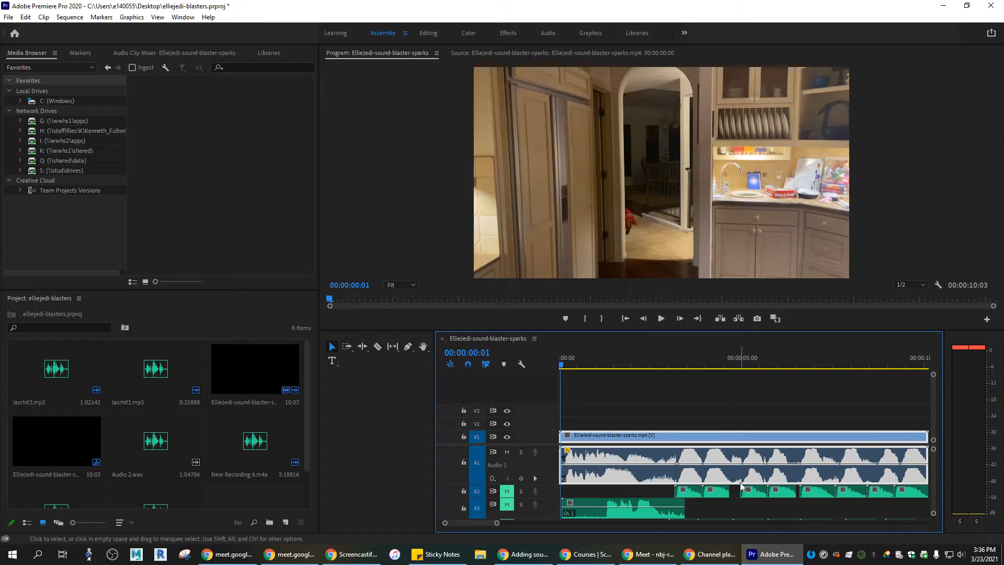
drag(595, 463, 596, 486)
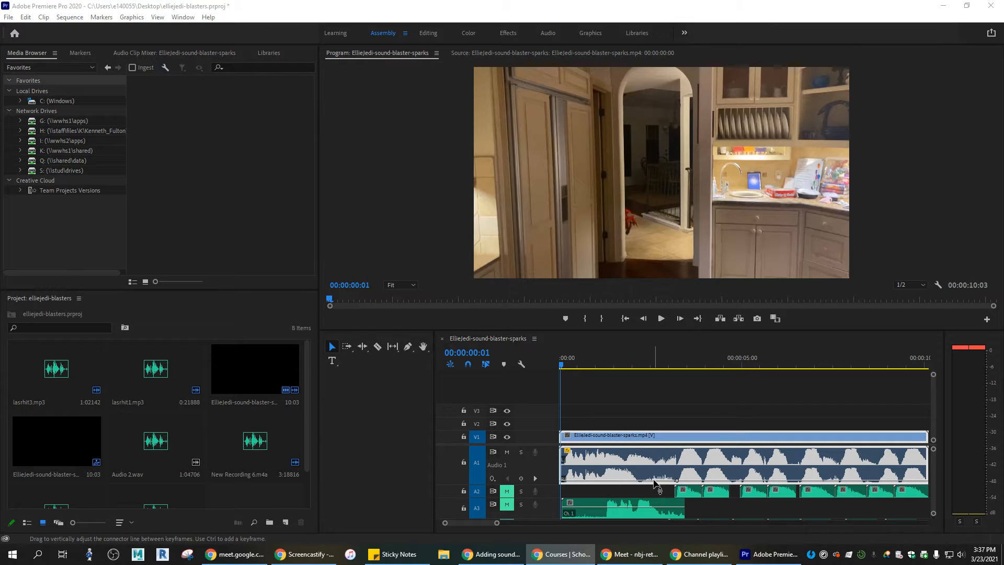
drag(654, 481, 653, 468)
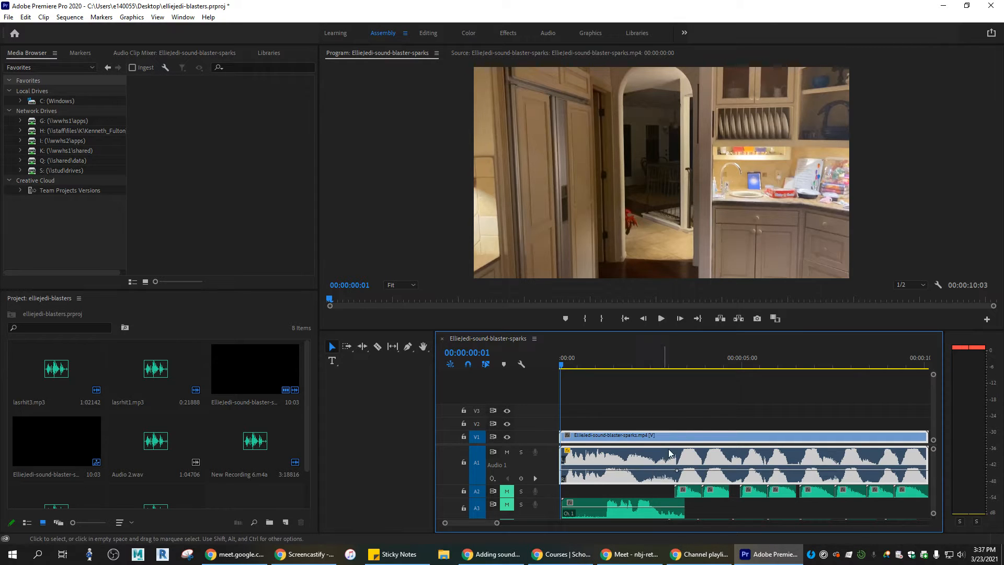
click(662, 318)
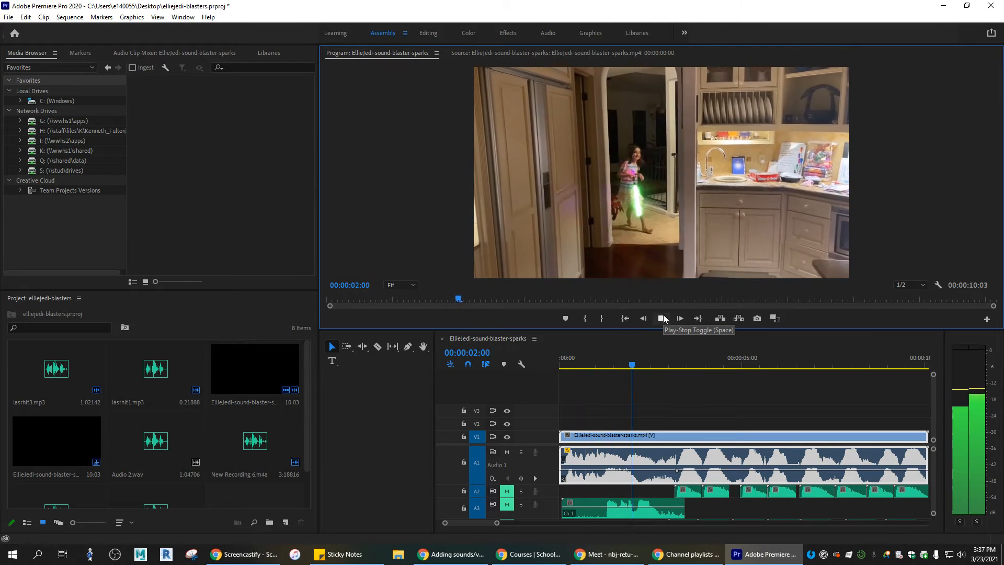
click(662, 318)
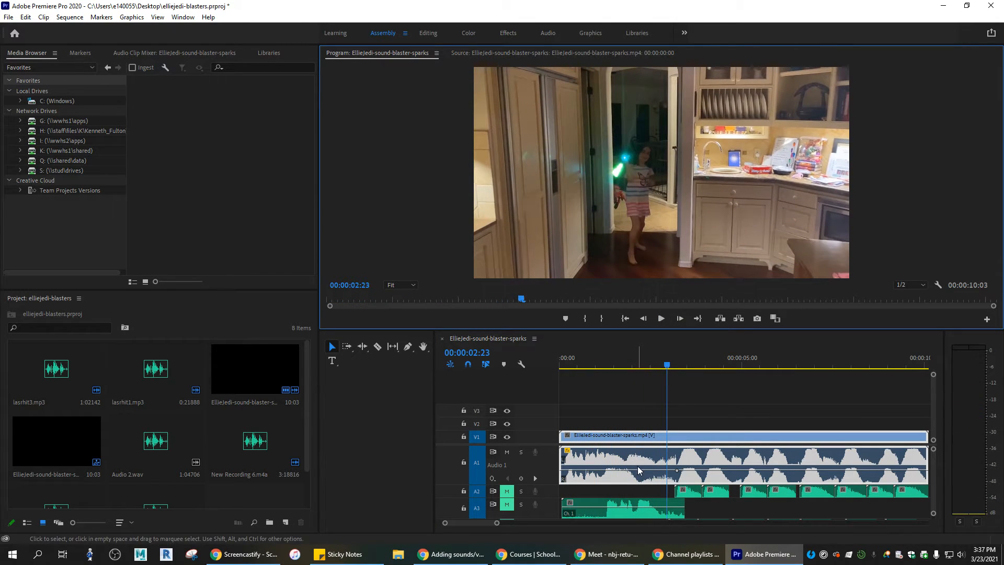
- Raise the A1 clip's volume line and play it from 00:00:02:23 to 00:00:04:08
drag(638, 469, 639, 468)
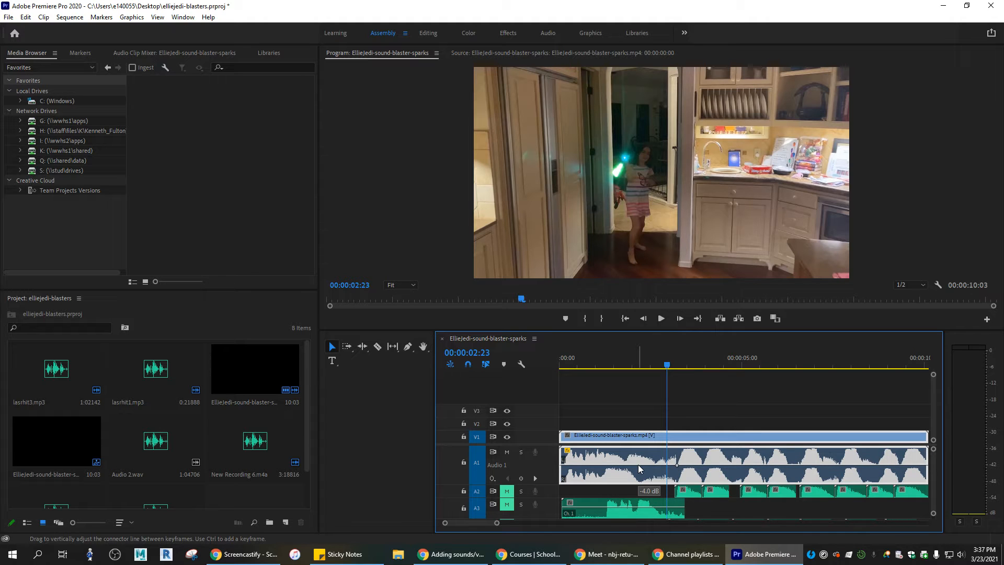
drag(639, 465, 639, 457)
click(660, 319)
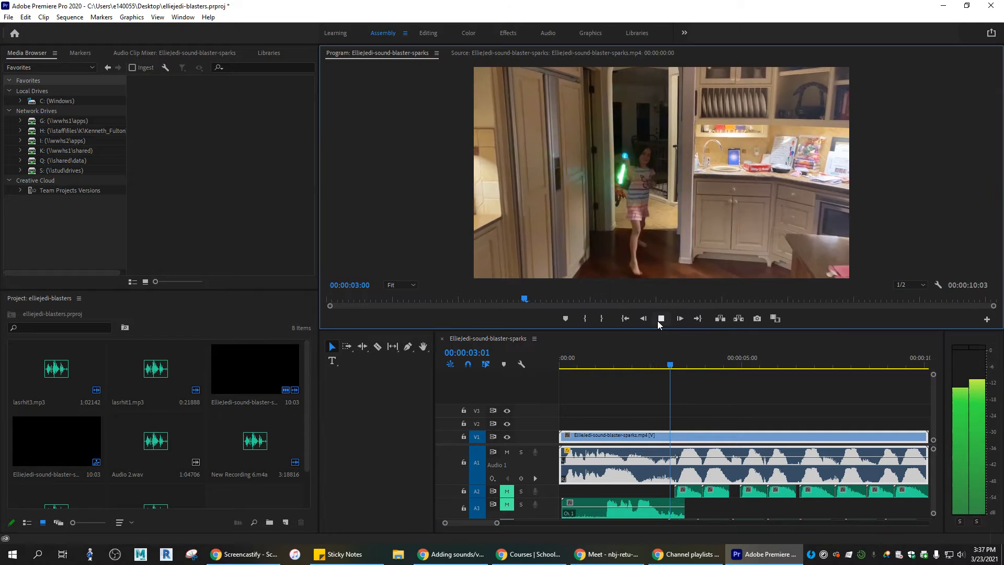
click(657, 320)
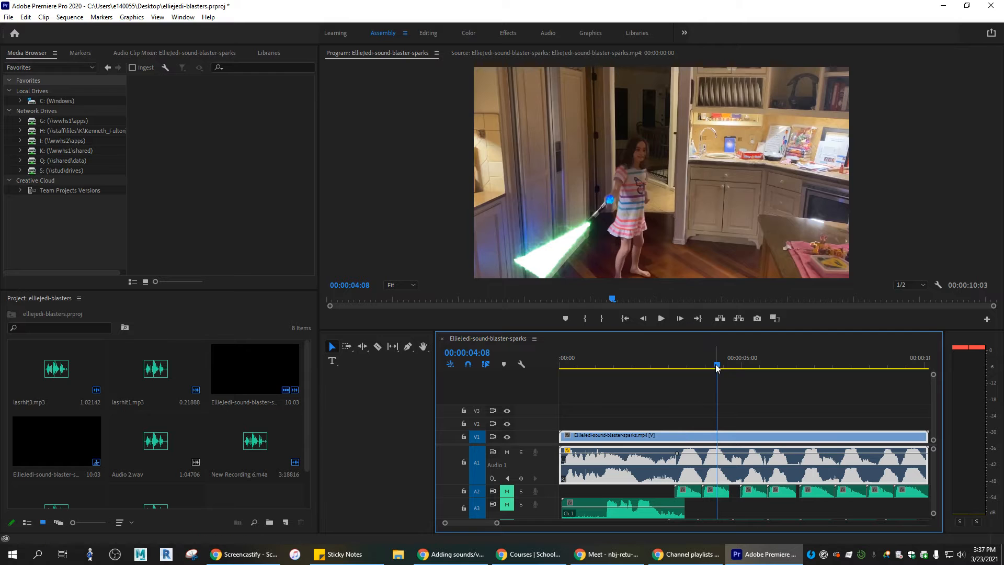
- Add a lowered volume keyframe at the very start of the A1 clip and play the fade-in up to 00:00:01:20
drag(717, 366, 557, 365)
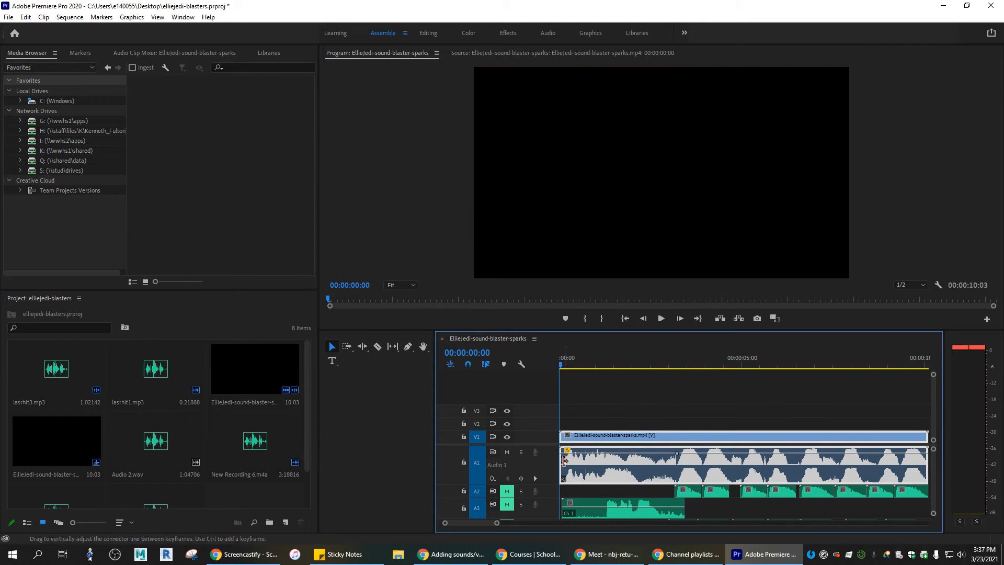
click(520, 478)
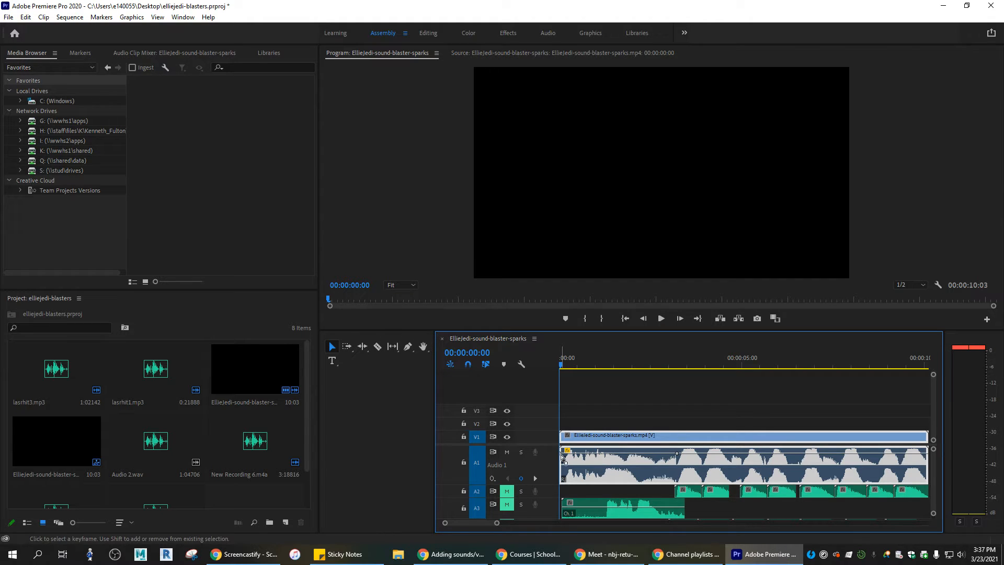
drag(563, 459, 563, 489)
click(661, 318)
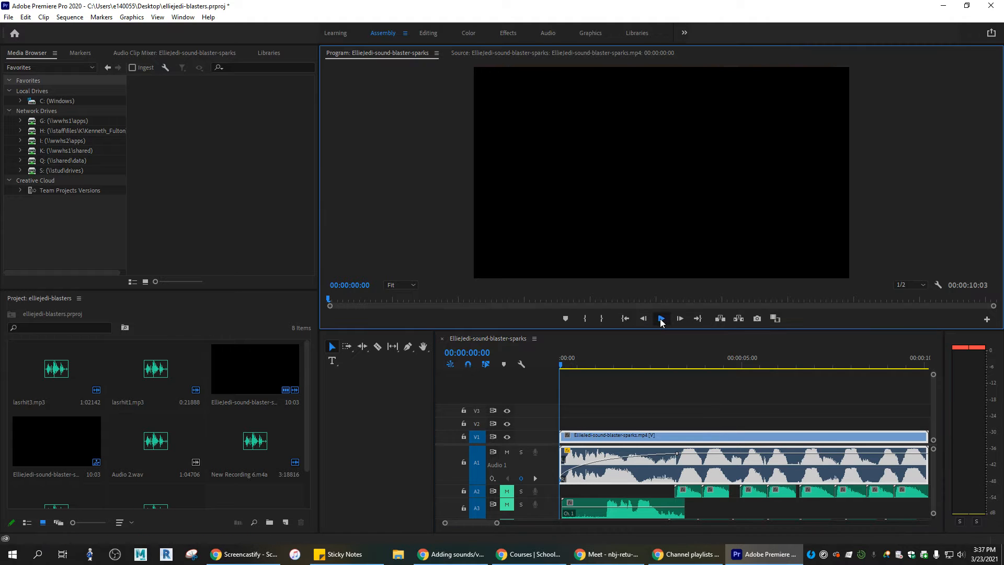
click(661, 318)
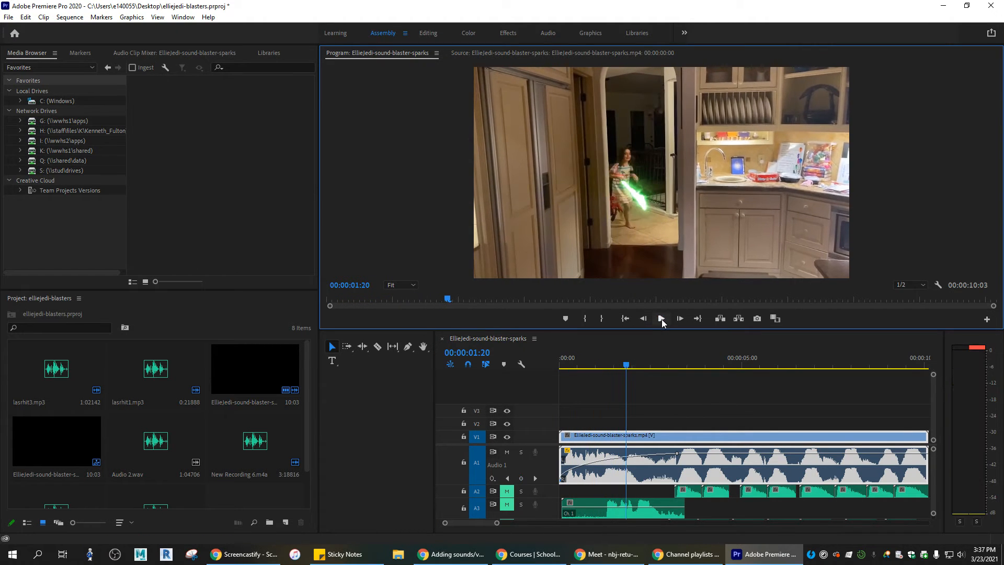
- Add a volume keyframe at 00:00:01:00 on the A1 clip and lower it to hold the opening second quiet
drag(629, 370, 596, 366)
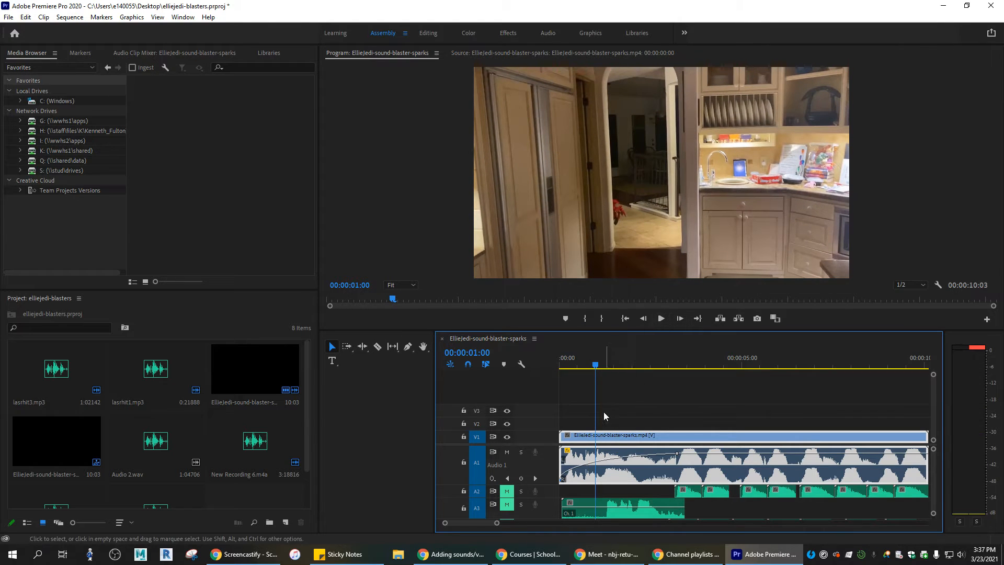
click(521, 478)
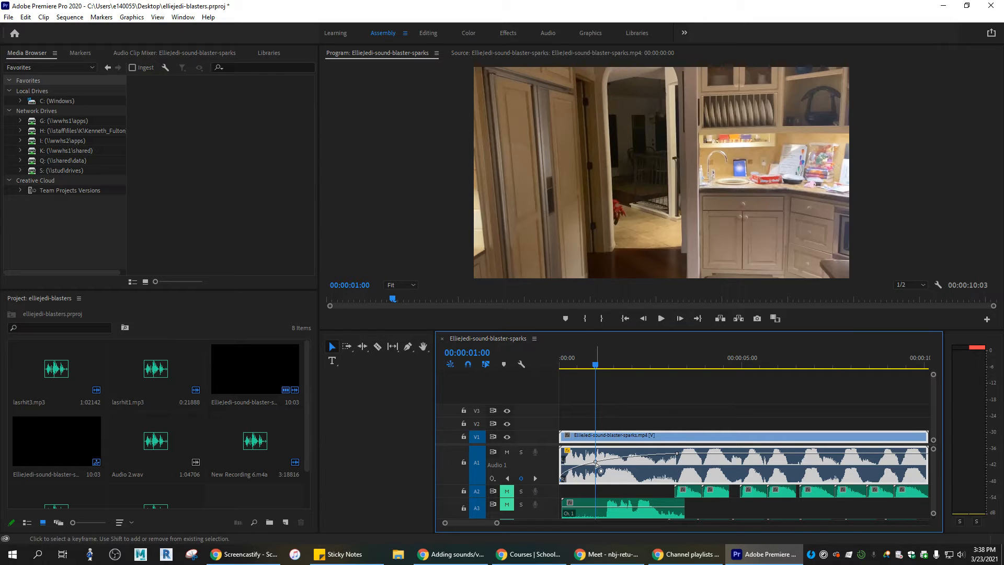
drag(596, 462, 593, 491)
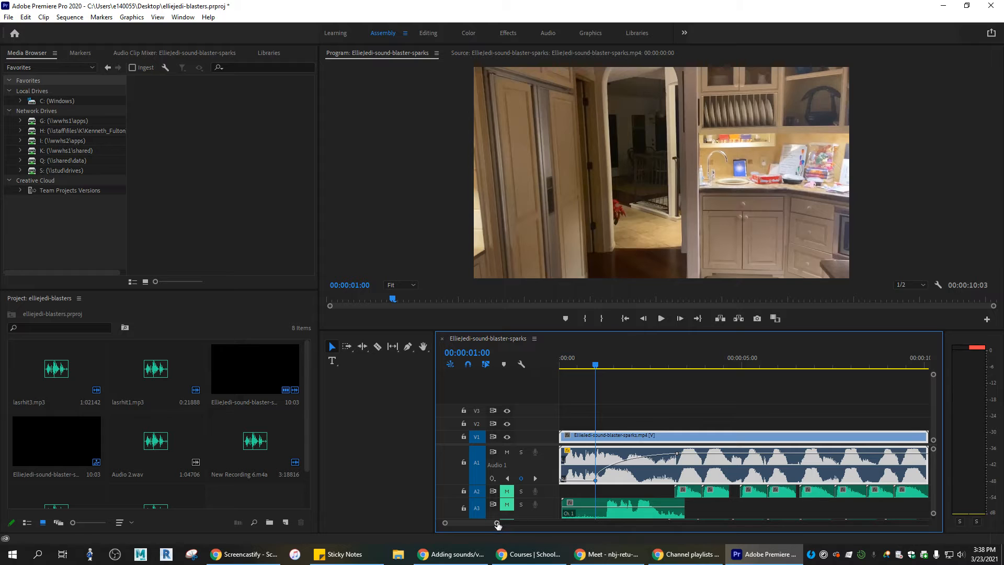
- Add a volume keyframe at 00:00:01:01 on the A1 clip and raise it for an abrupt jump in loudness
drag(497, 522, 472, 522)
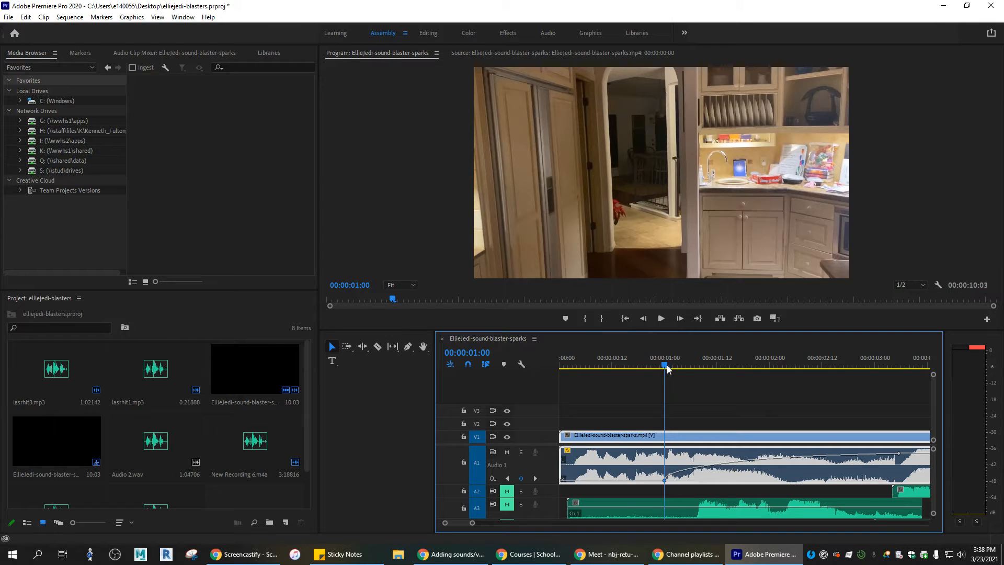
drag(666, 366, 669, 366)
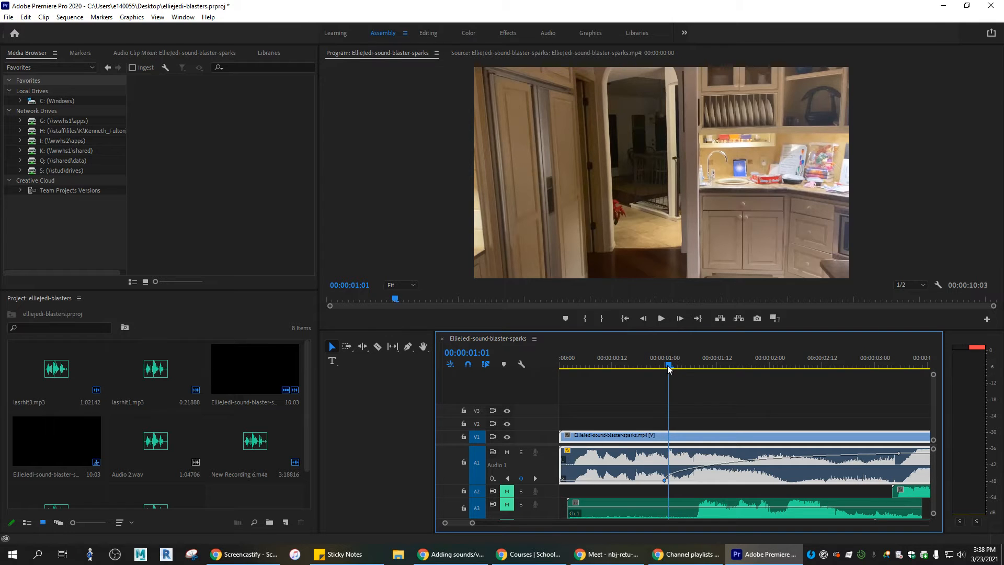
click(522, 479)
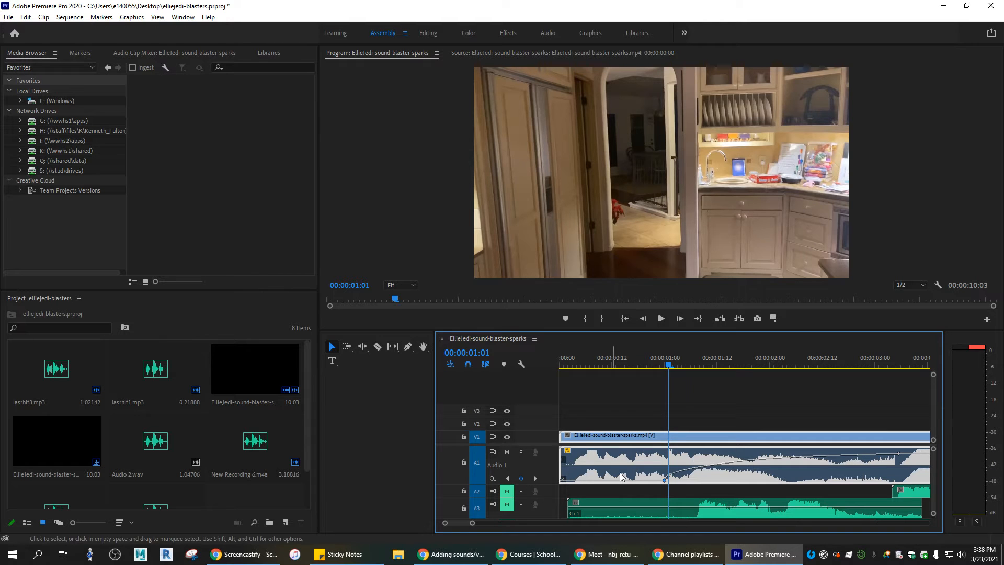
drag(669, 477, 666, 458)
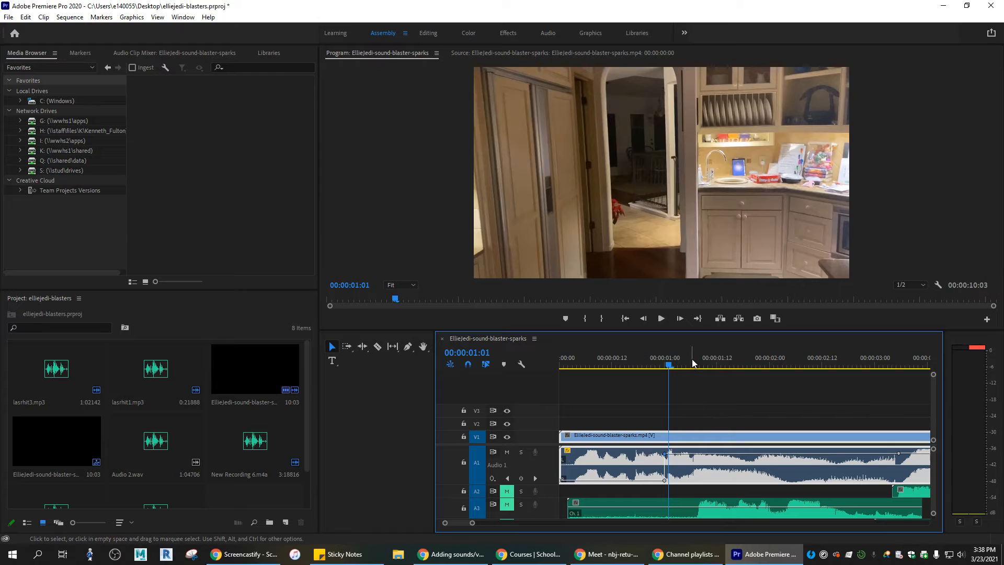
- Play the sequence from the start to 00:00:02:19 to hear the A1 volume jump
drag(667, 366, 561, 366)
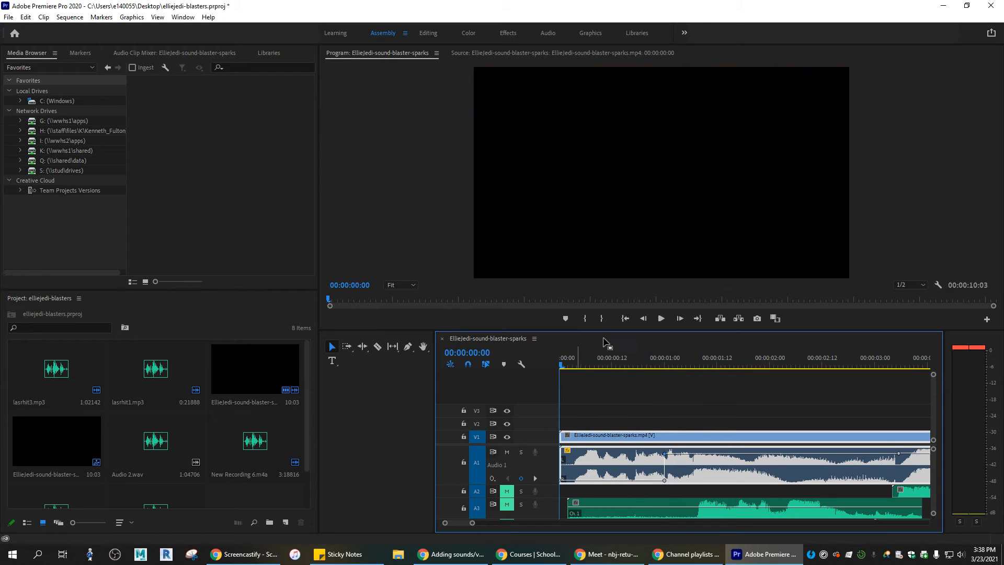
click(661, 319)
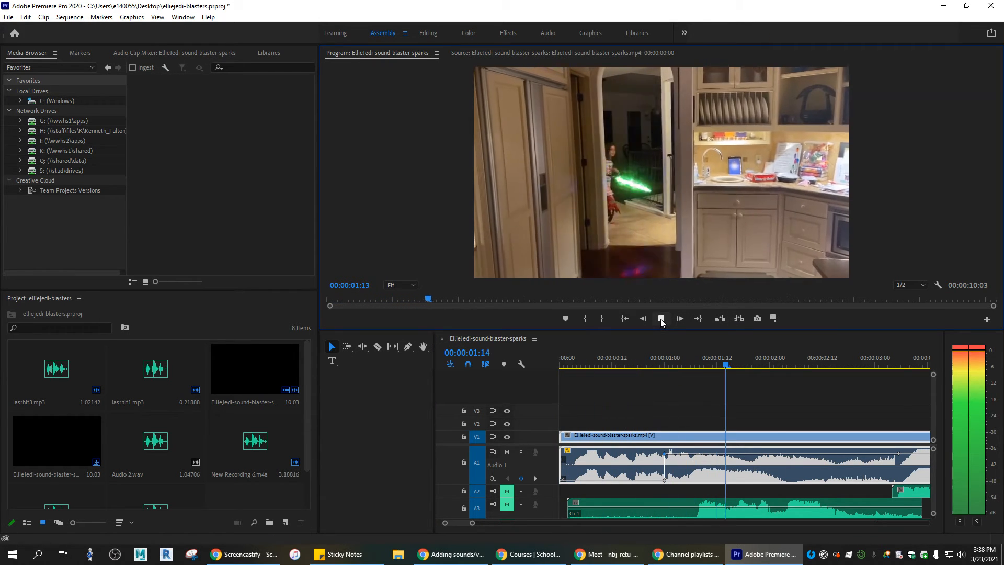
click(661, 319)
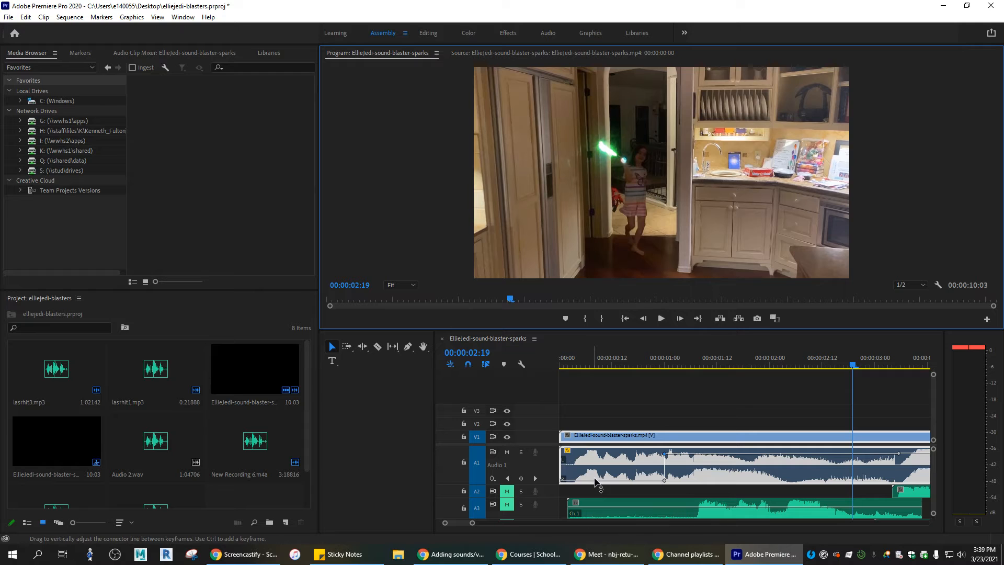
- Collapse audio track A1 and make it slightly taller so tracks A2 to A4 fit in view
scroll(607, 499, down, 2)
scroll(607, 498, up, 2)
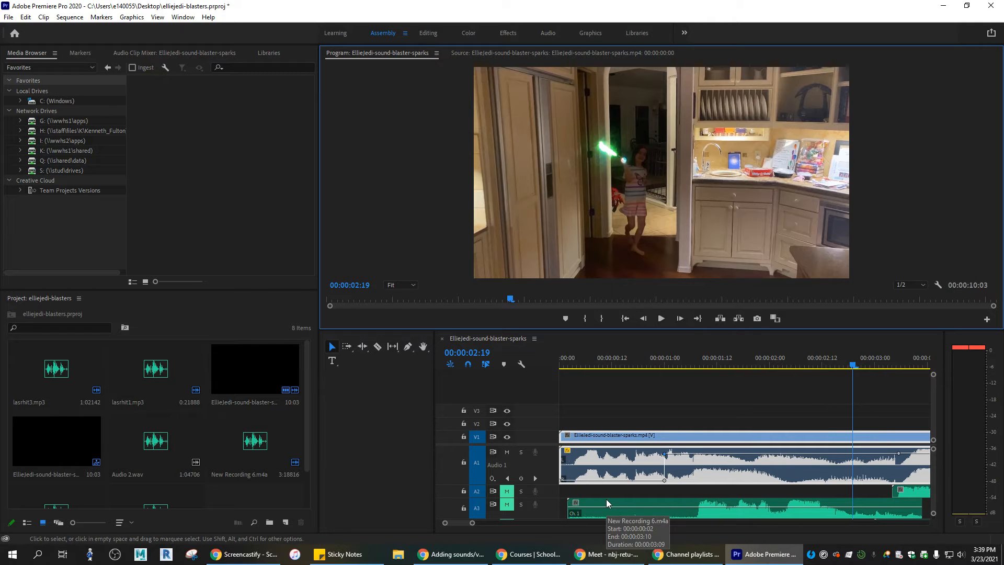
mouse_move(932, 455)
mouse_down()
mouse_move(932, 466)
mouse_move(932, 451)
mouse_up()
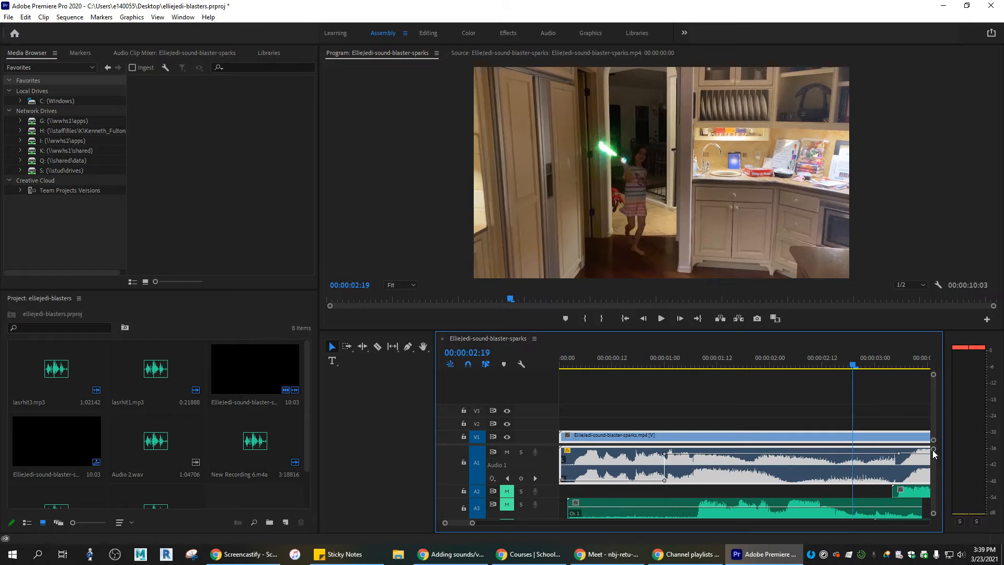
double_click(548, 460)
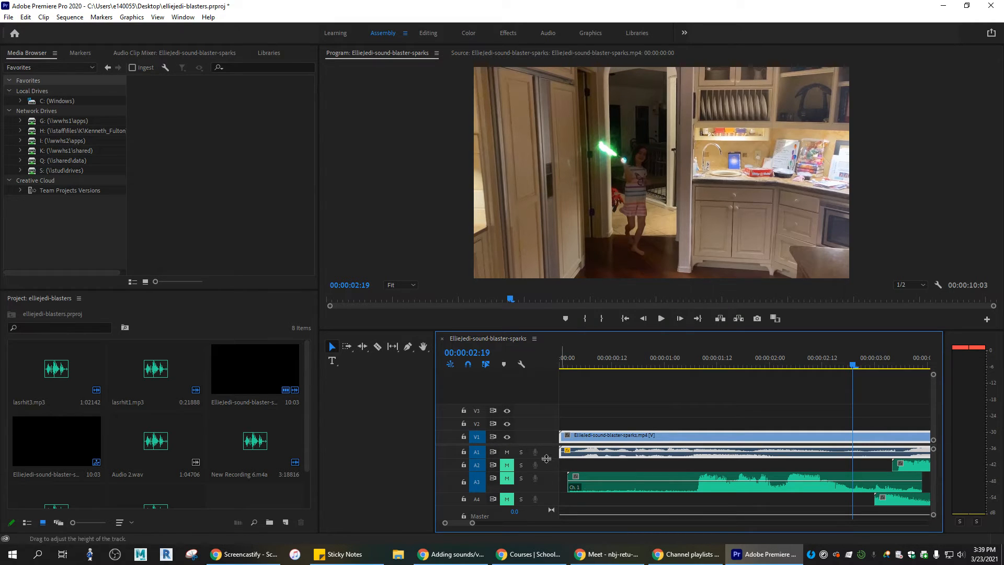
drag(546, 458, 546, 464)
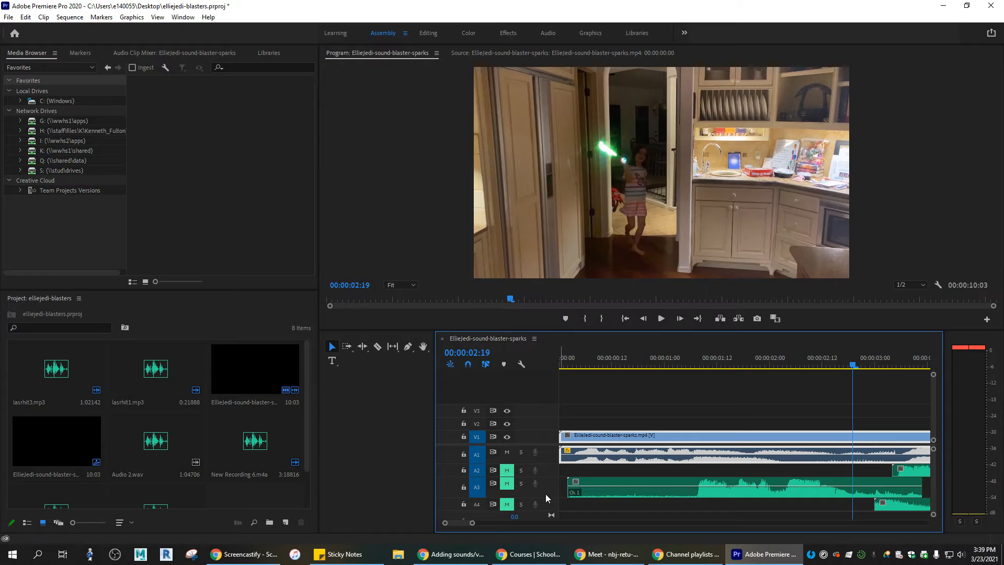
right_click(546, 469)
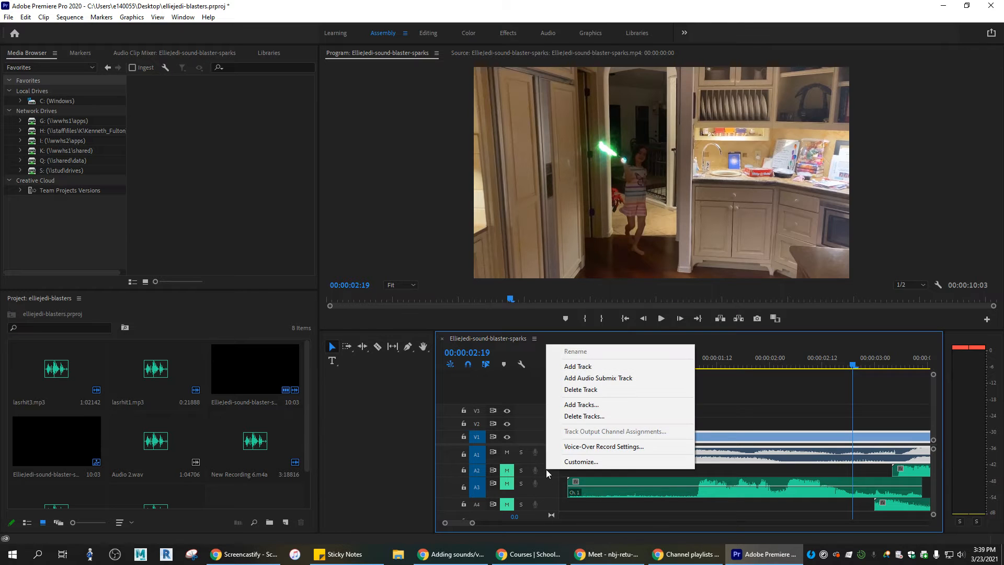
click(597, 405)
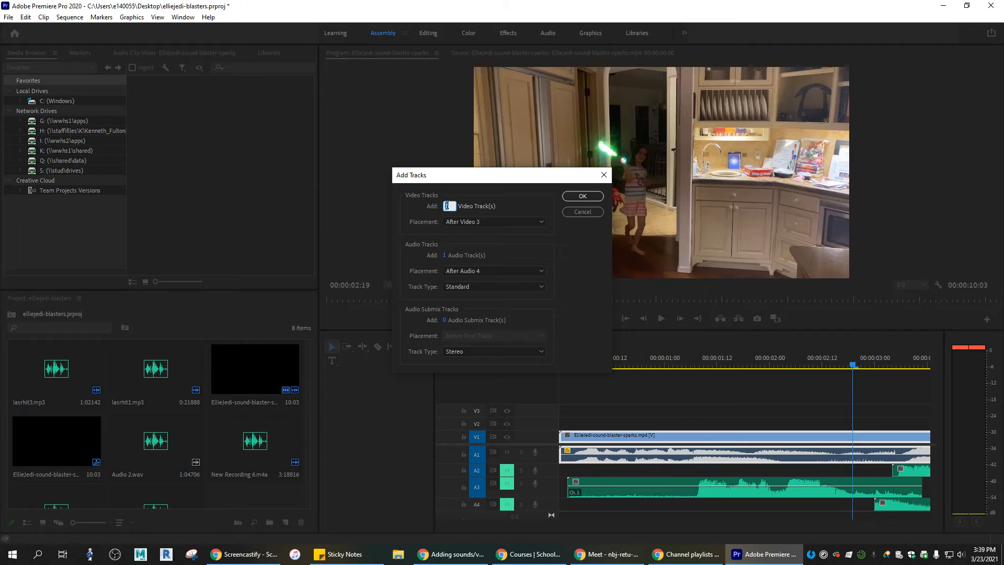
click(479, 224)
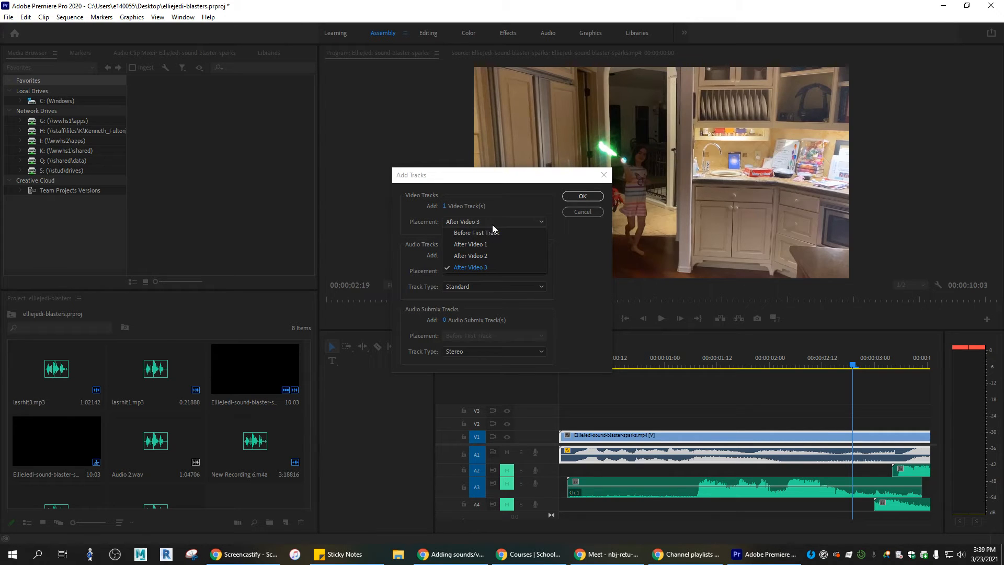
click(492, 224)
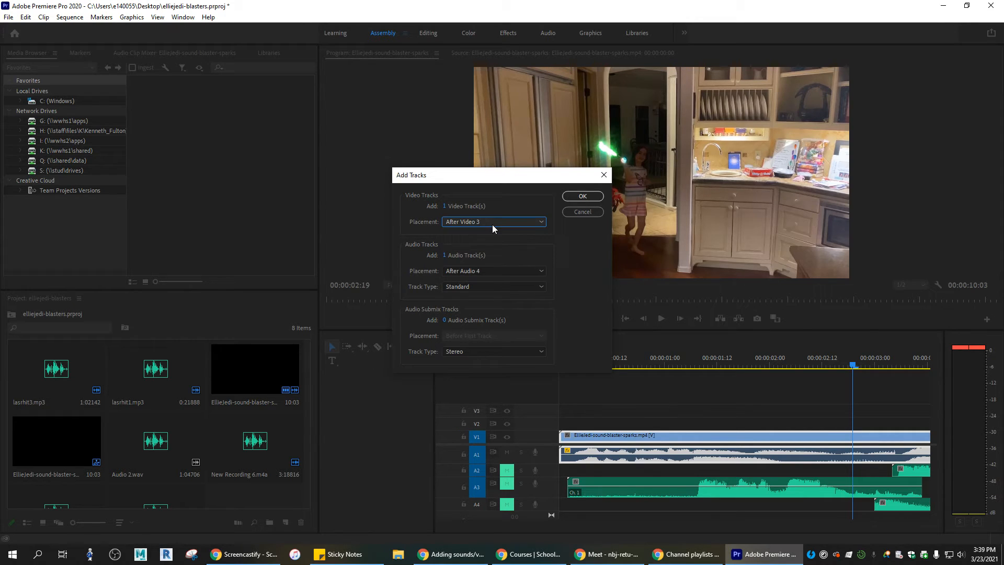
click(583, 212)
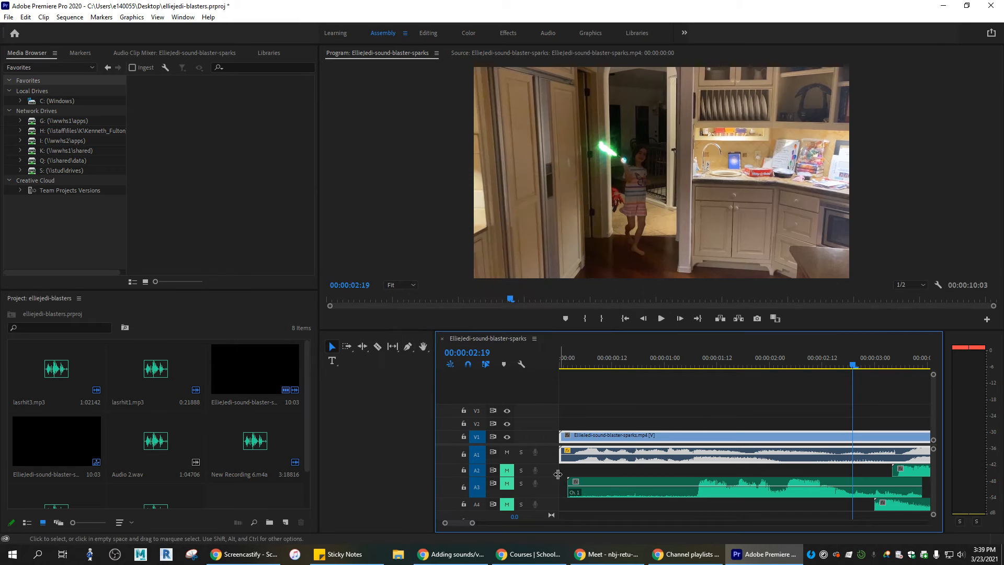
- Add one video track after Video 3 and one standard audio track after Audio 4
right_click(551, 489)
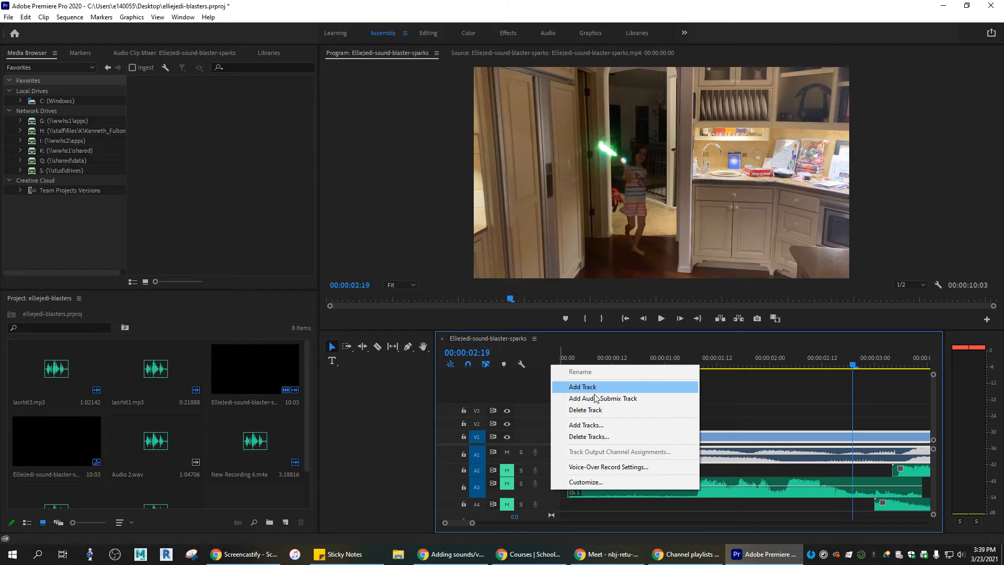
click(596, 426)
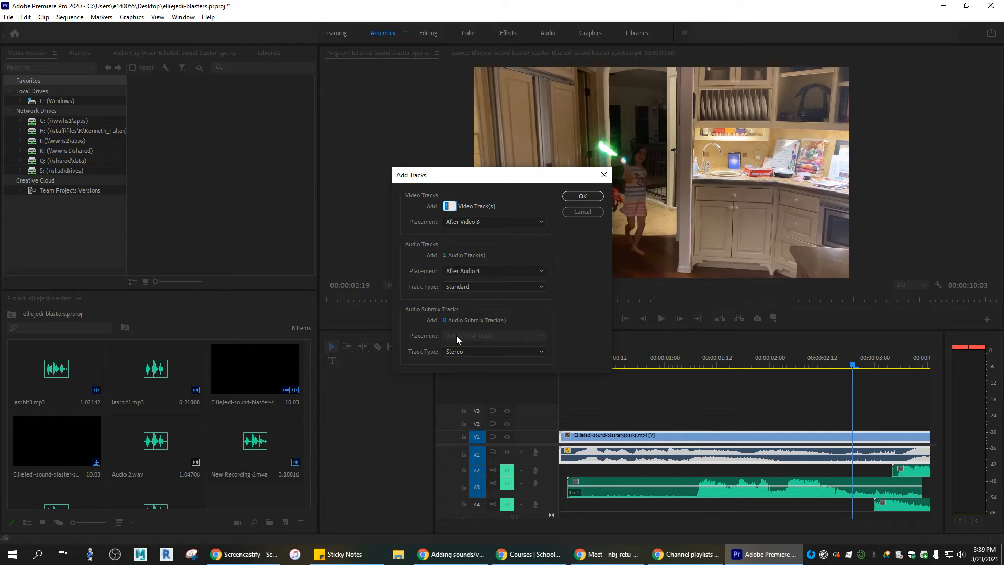
click(583, 196)
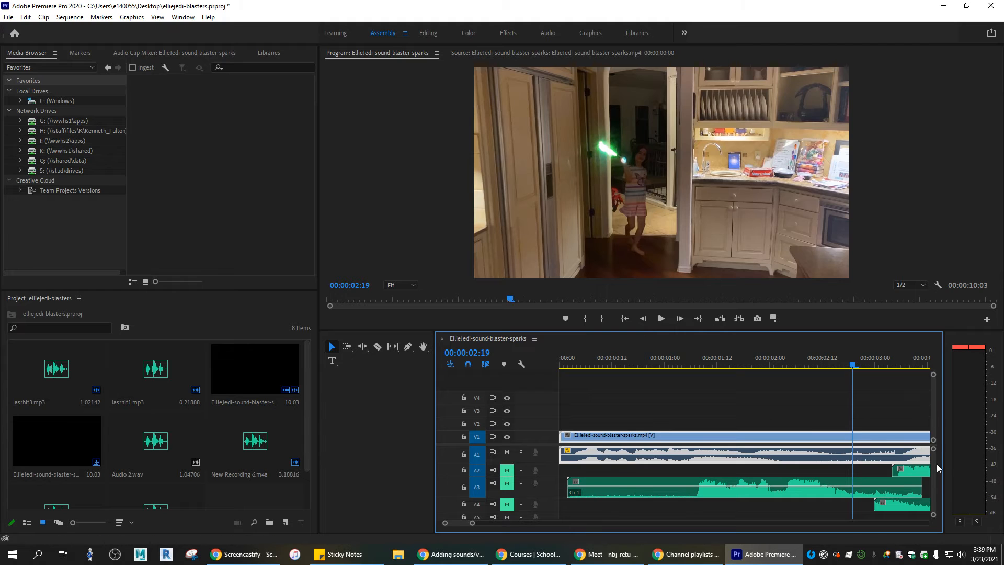
- Examine the full length of the sequence and its audio tracks from A1 down to the new A5
scroll(932, 474, down, 3)
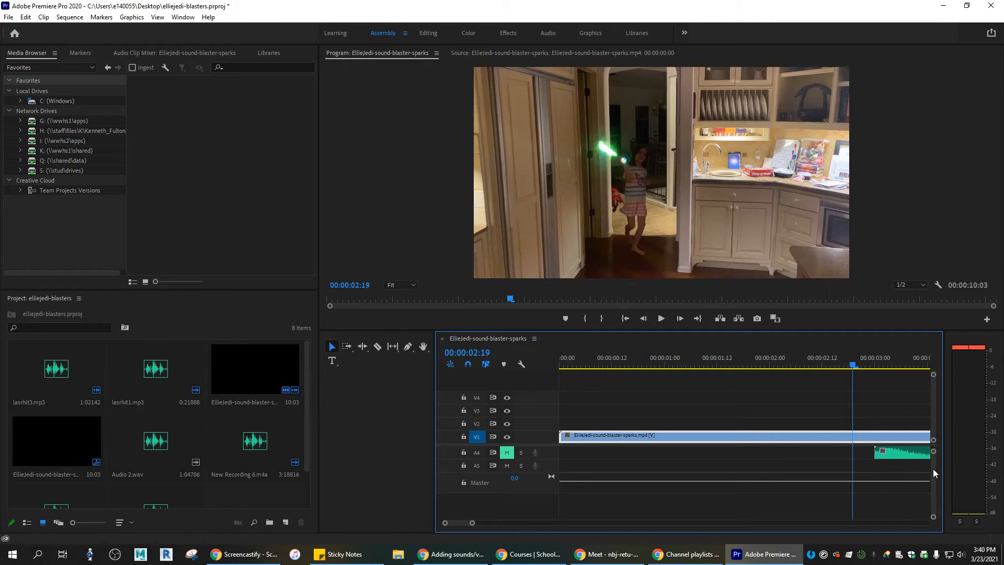
drag(933, 469, 933, 481)
drag(472, 524, 494, 524)
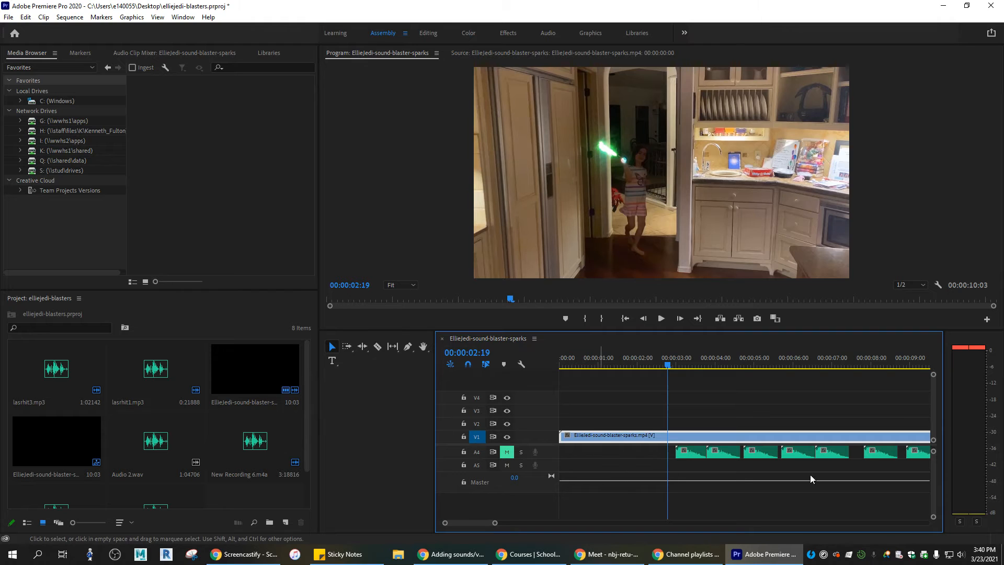
drag(935, 480, 936, 418)
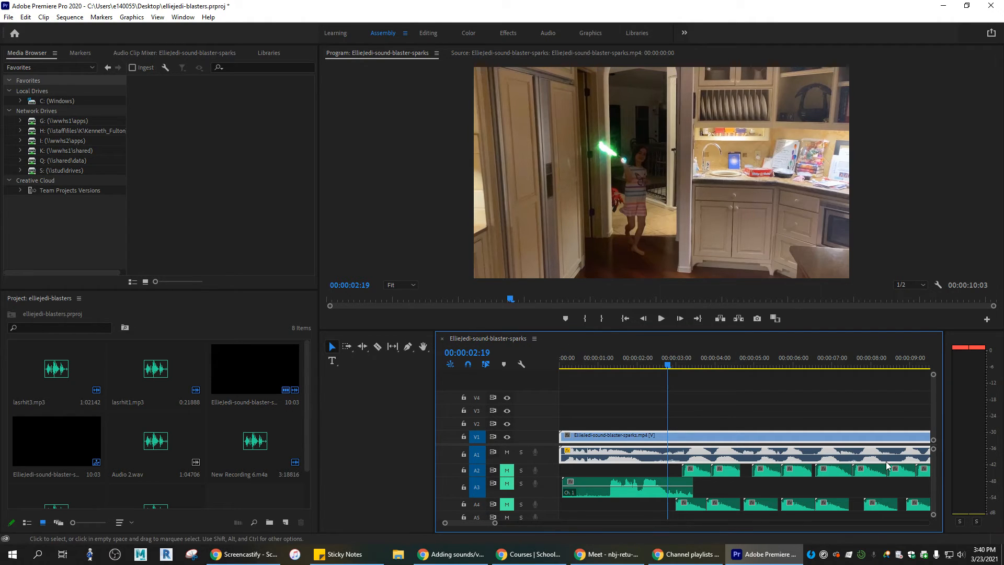
scroll(934, 459, down, 3)
scroll(933, 463, up, 3)
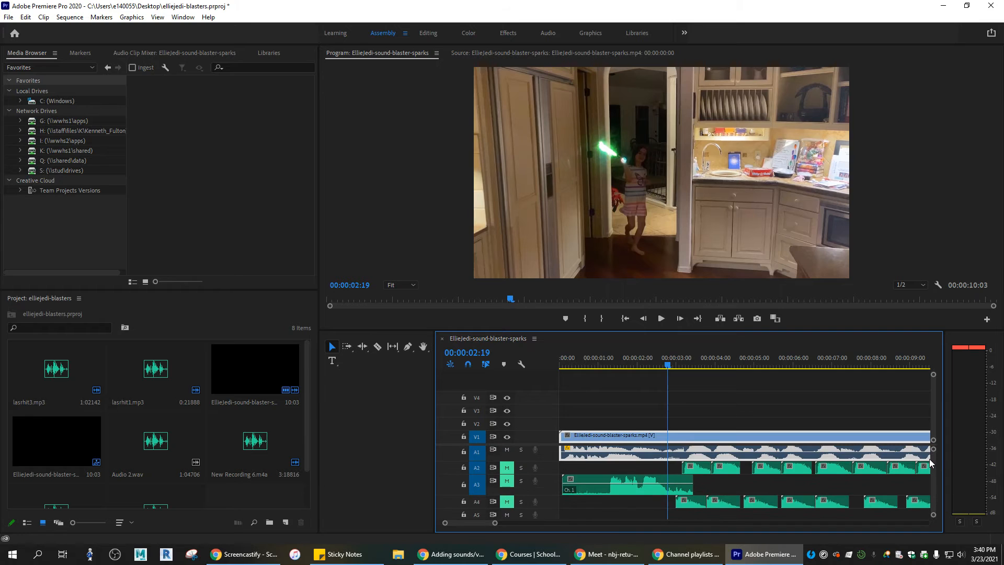
scroll(931, 463, down, 3)
scroll(928, 462, up, 1)
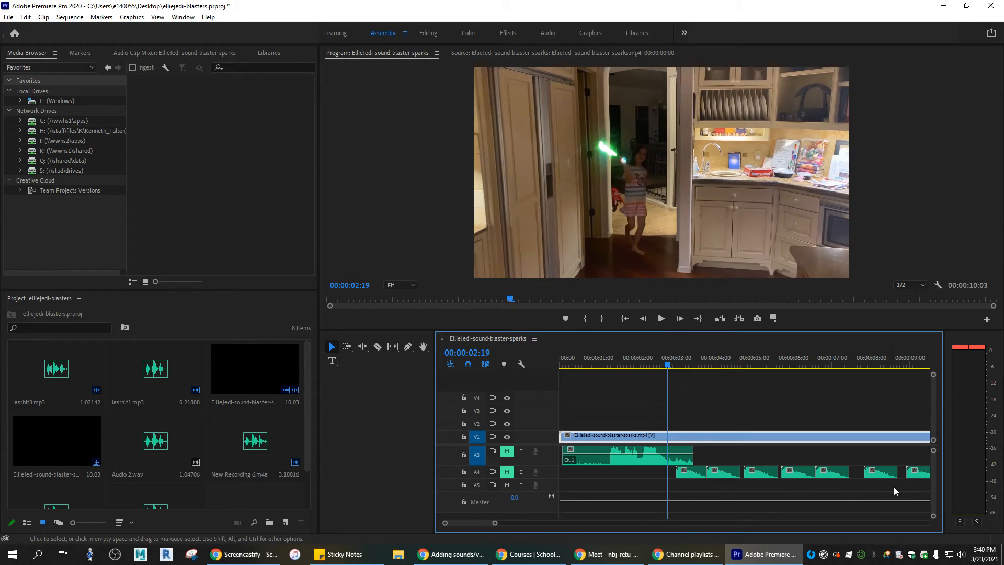
- Set the voice-over recording source of track Audio 5 to Microphone Array (Realtek(R) Audio)
right_click(534, 486)
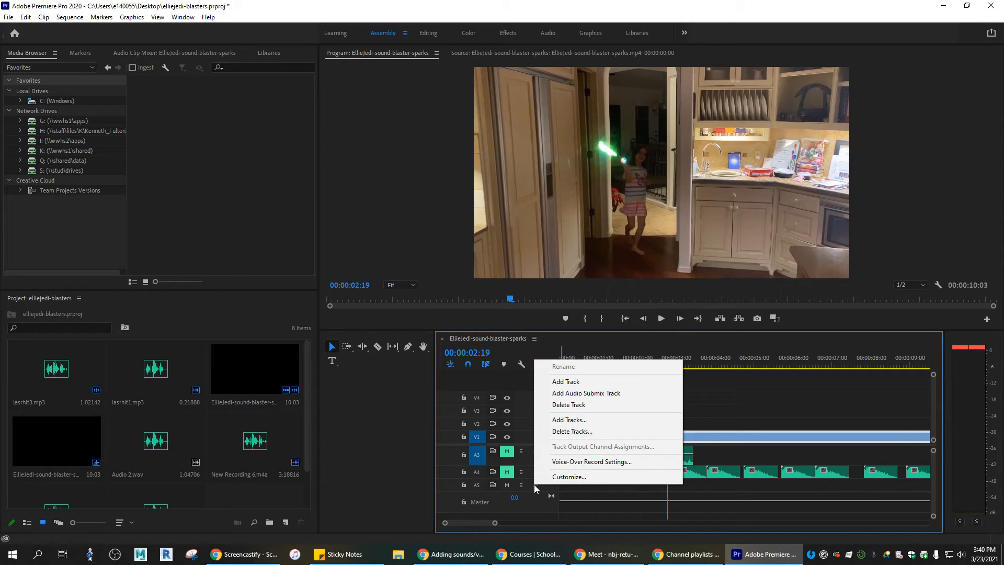
click(564, 462)
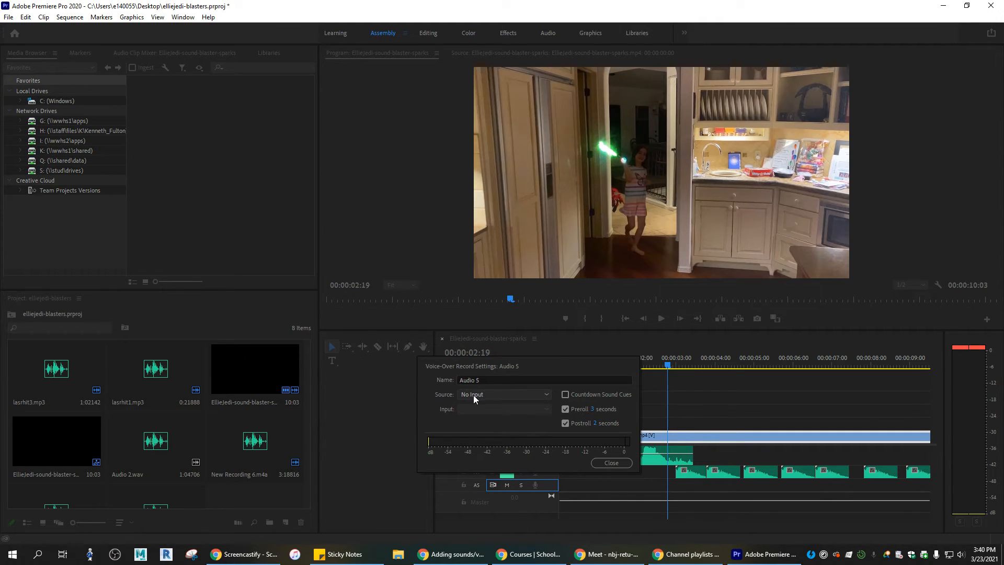
click(544, 394)
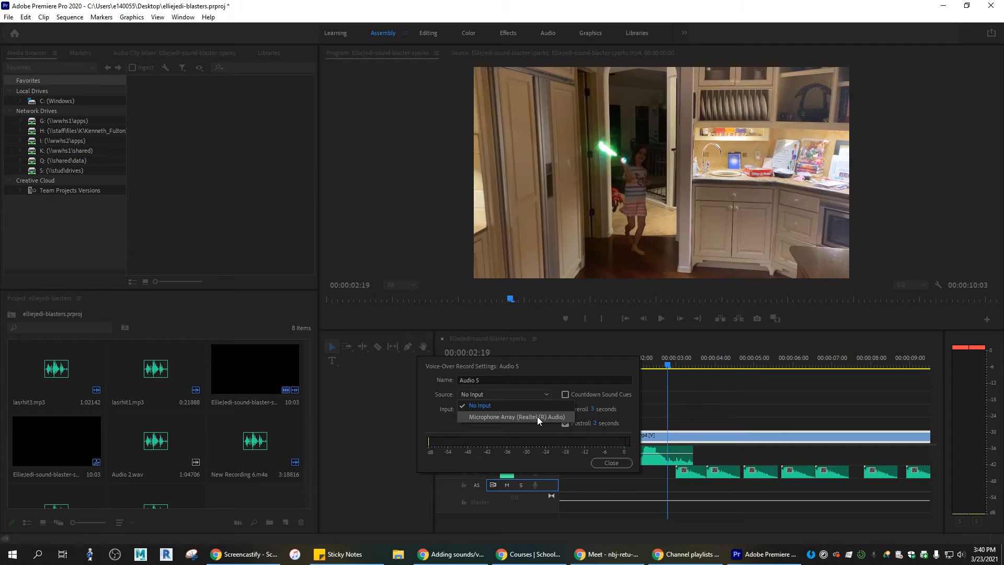
click(537, 416)
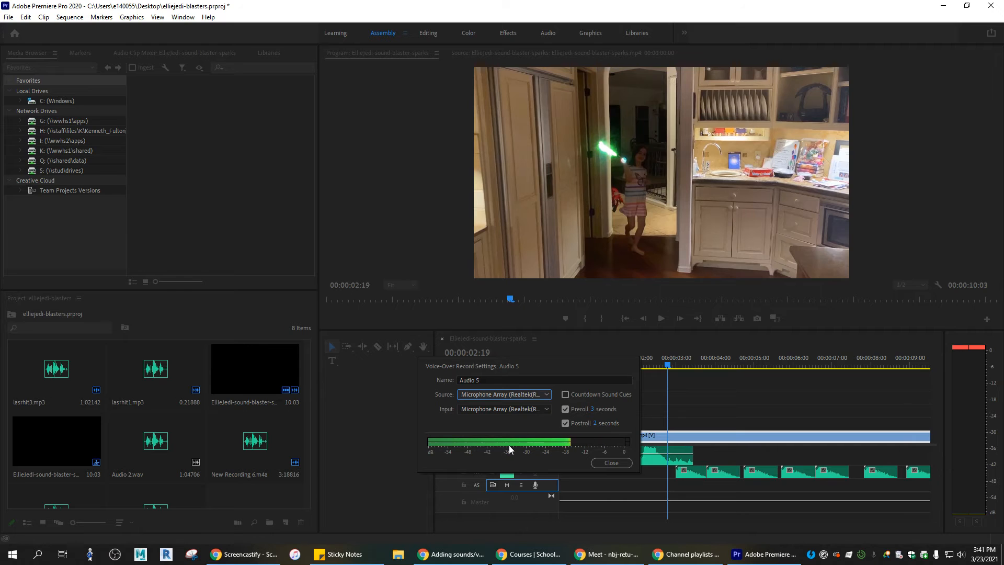
click(610, 463)
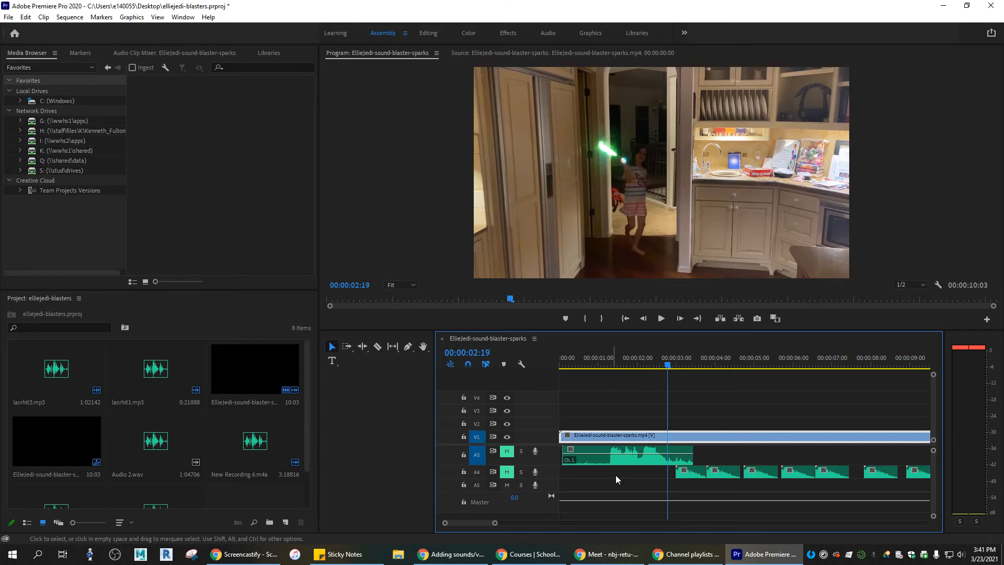
- Check the microphone level and the preroll and postroll options in Audio 5's voice-over record settings
right_click(536, 486)
click(573, 462)
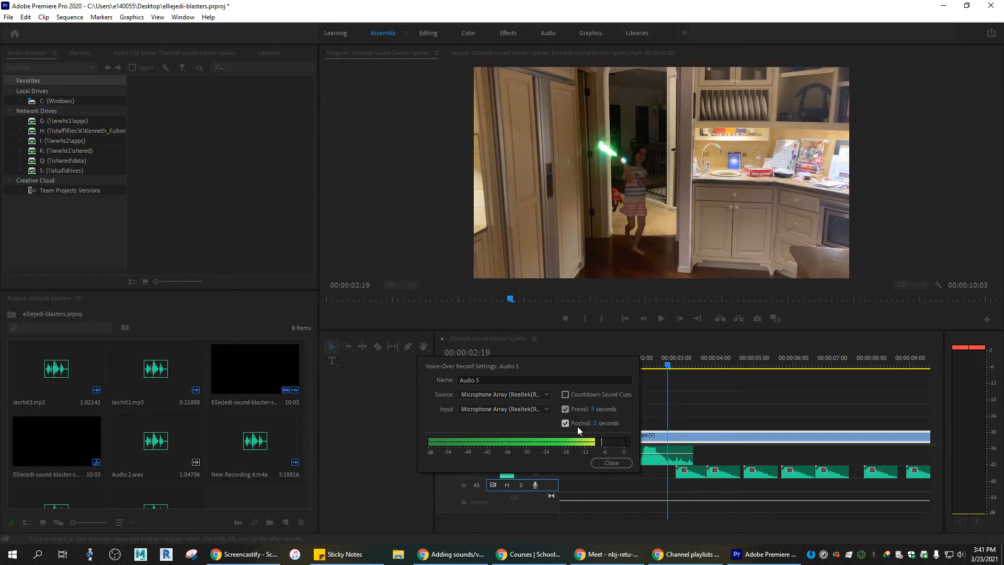
click(609, 461)
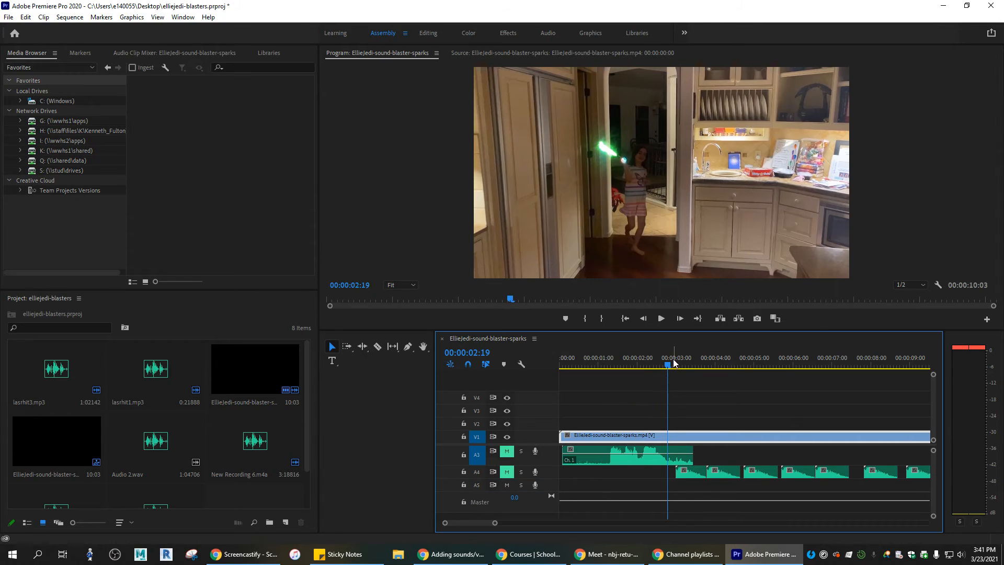
- Record a voice-over of about 2 seconds on track A5 from the start of the sequence
drag(669, 367, 559, 381)
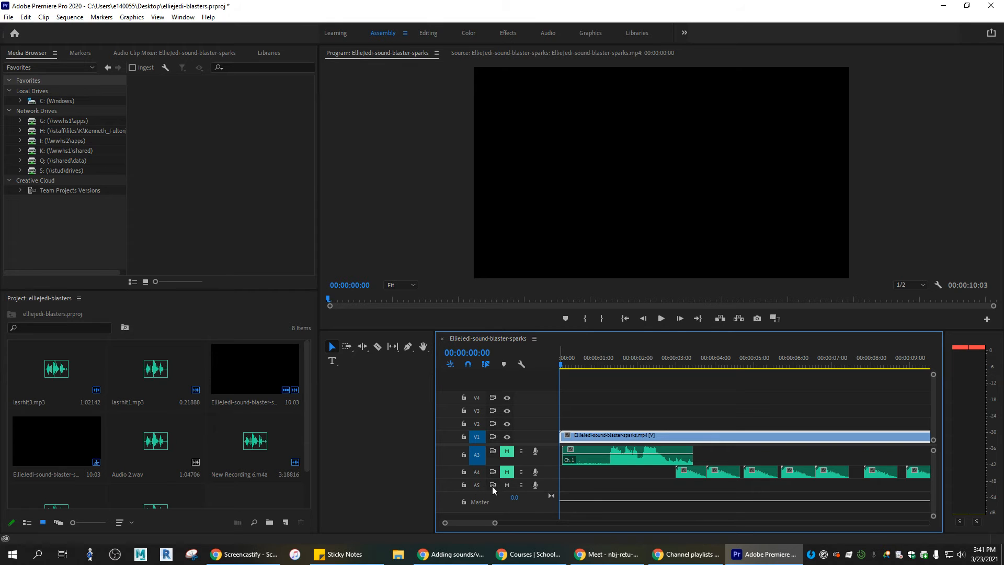
click(534, 485)
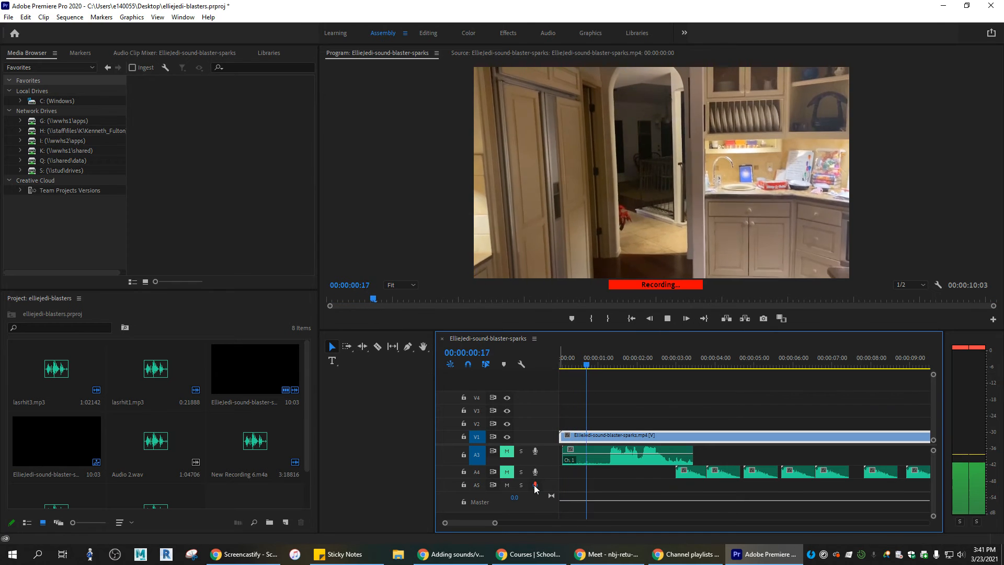
click(534, 485)
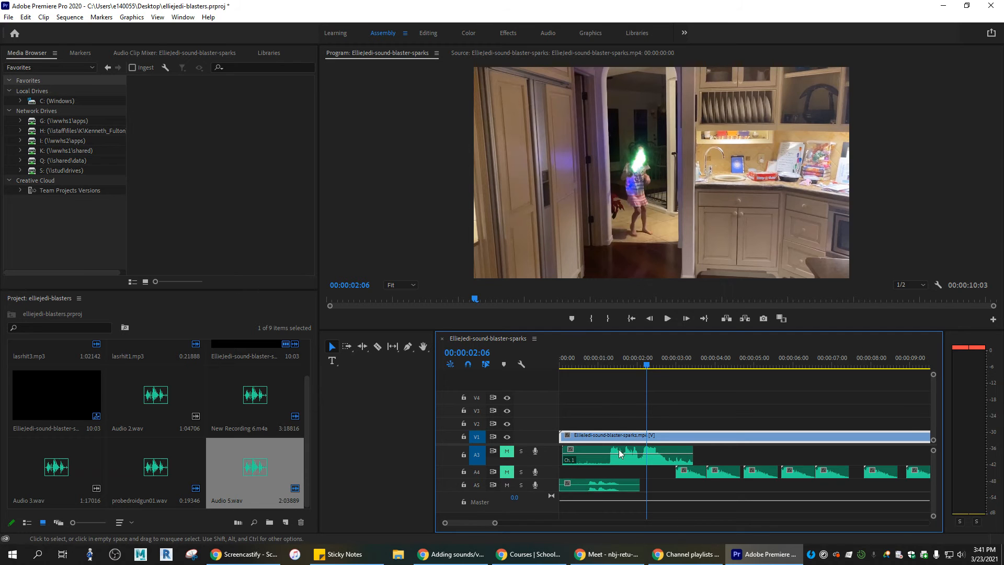
- Play the sequence from 00:00:00:07 to 00:00:01:23 to hear the recorded voice-over
drag(622, 367, 571, 374)
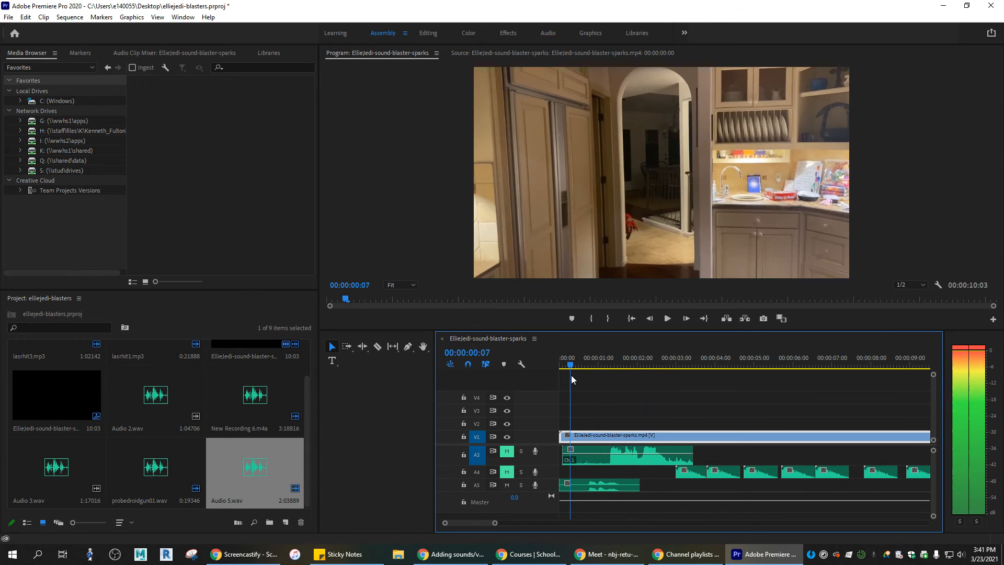
click(667, 318)
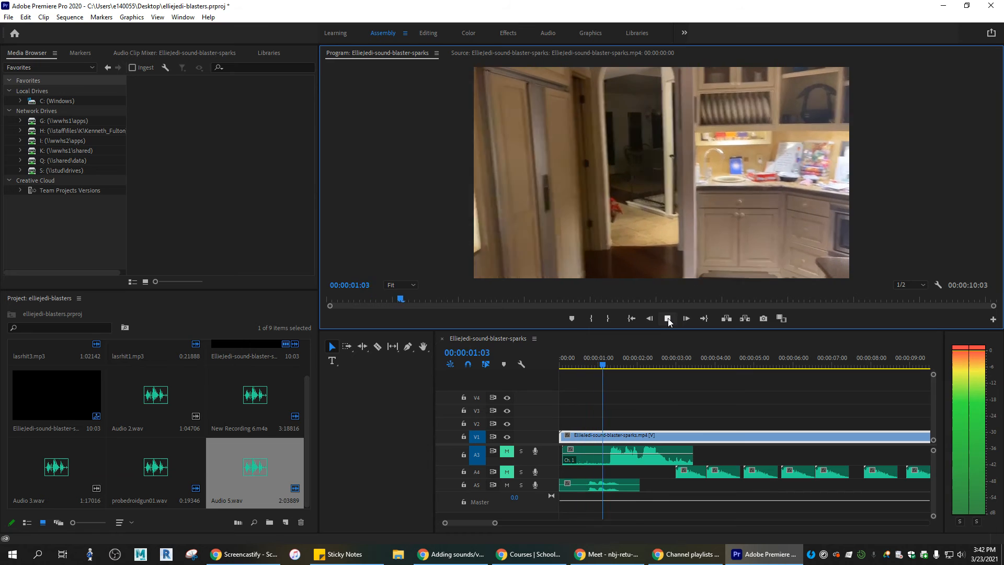
click(667, 318)
- Expand audio track A5 and raise the volume line of its voice-over clip close to the maximum
click(549, 482)
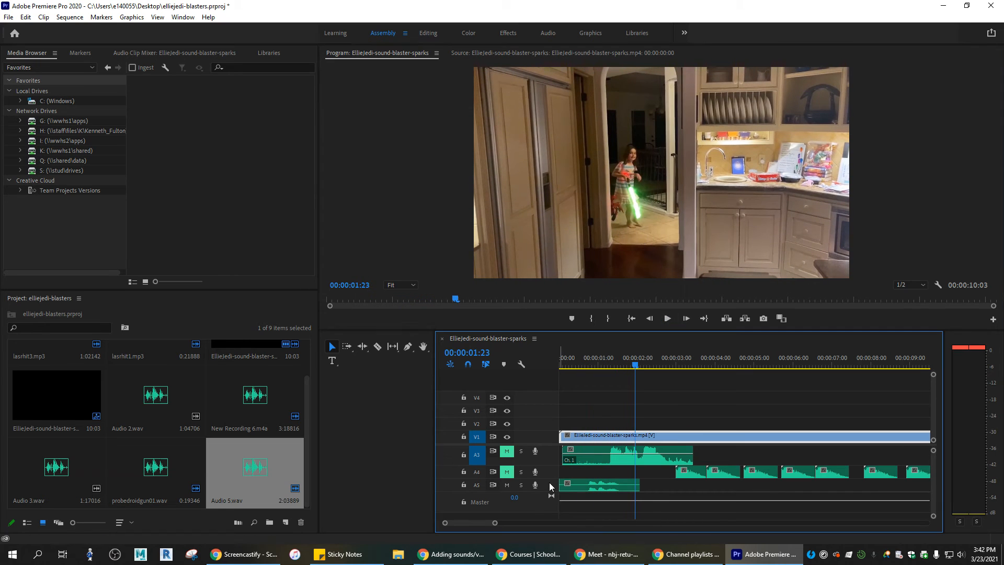
double_click(549, 482)
click(580, 494)
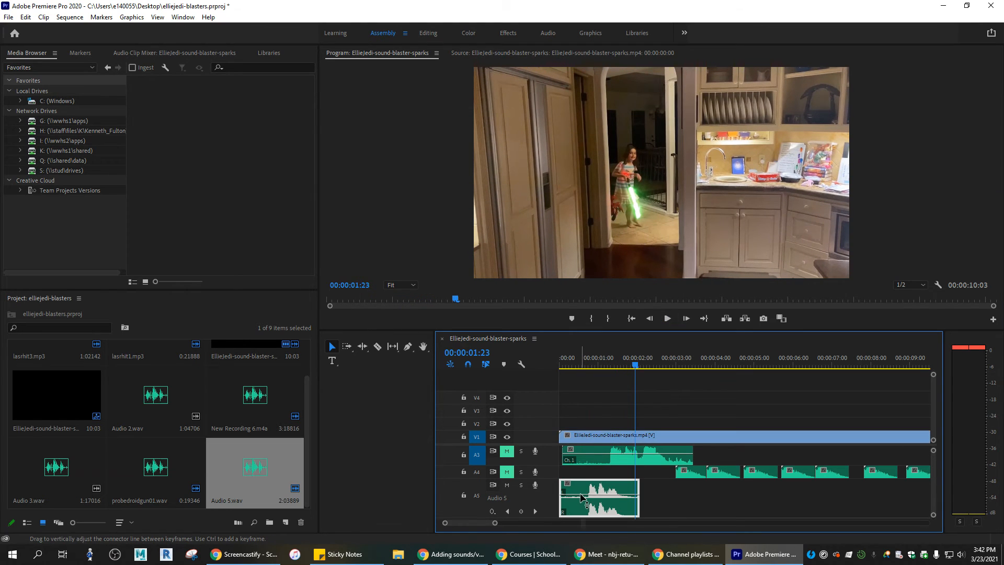
drag(581, 494, 580, 488)
- Play the sequence from the start to 00:00:01:18 to hear the louder voice-over clip
drag(636, 365, 550, 371)
click(669, 319)
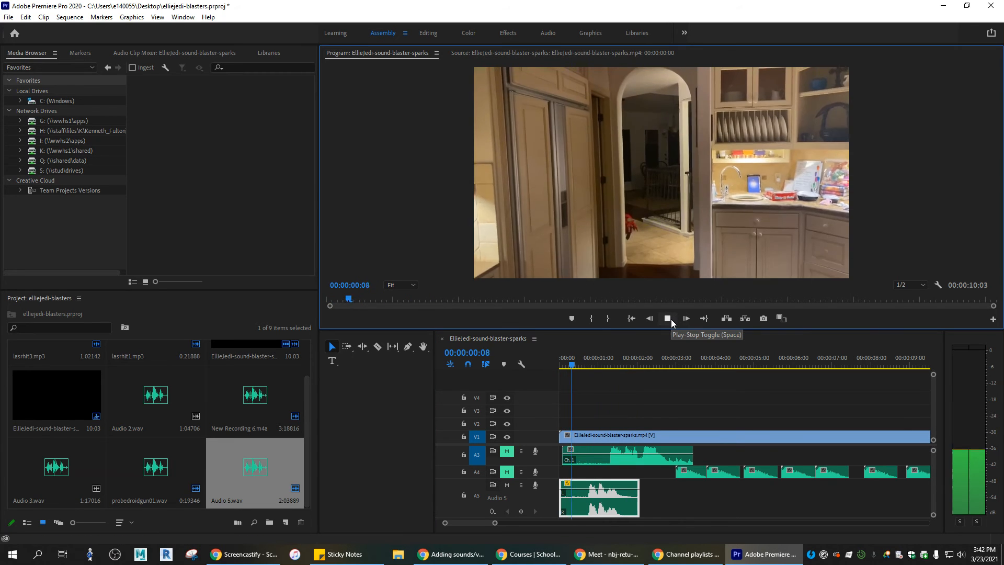
click(670, 319)
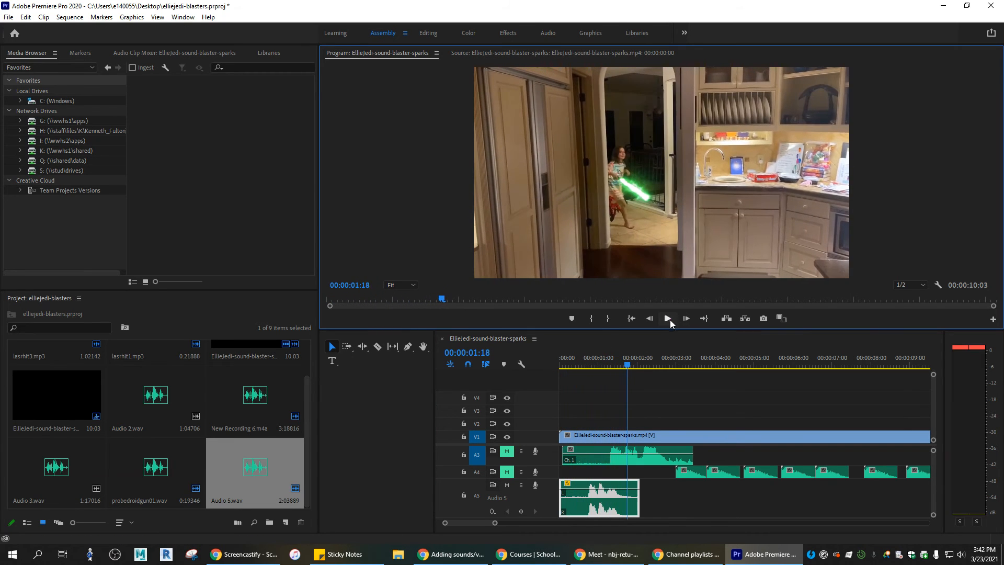
click(587, 486)
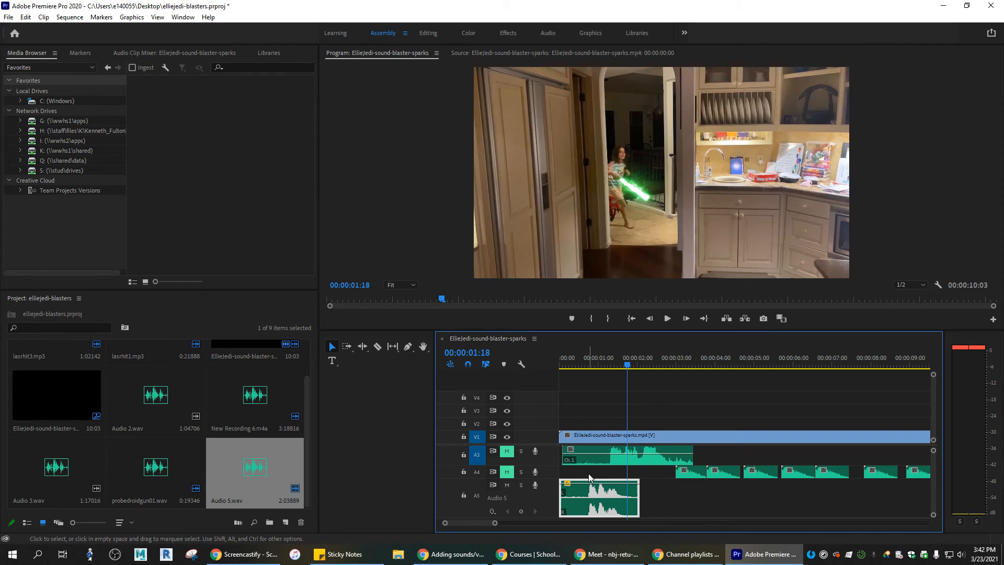
drag(628, 366, 560, 369)
click(667, 320)
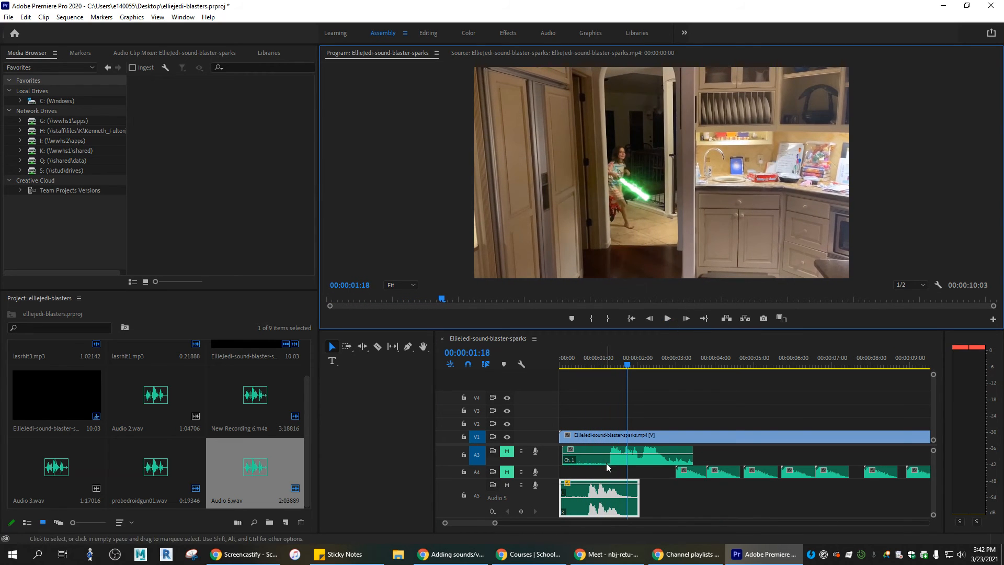
- Trim the silent beginning off the A5 voice-over clip and move the clip back to the sequence start
click(577, 481)
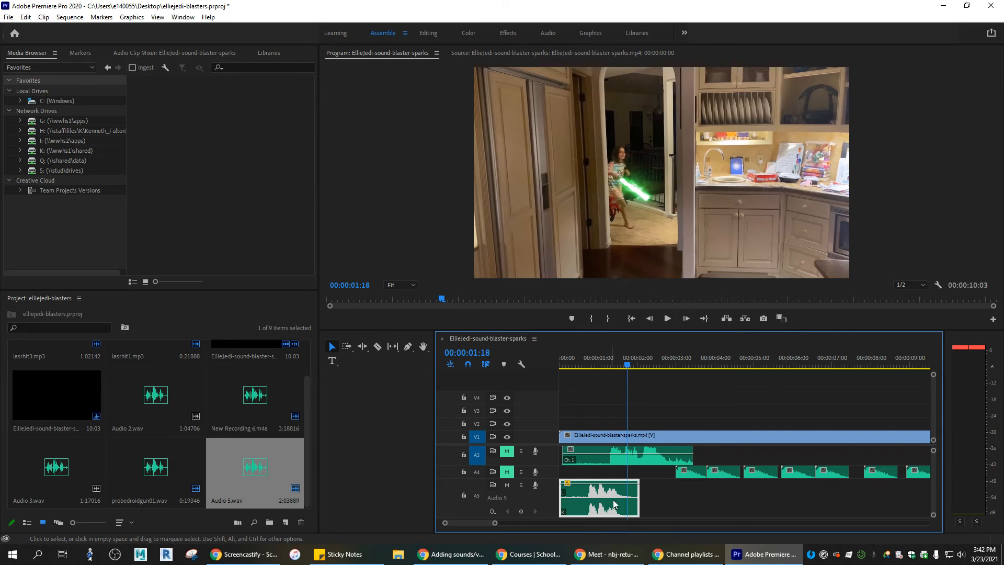
click(564, 498)
drag(564, 498, 604, 504)
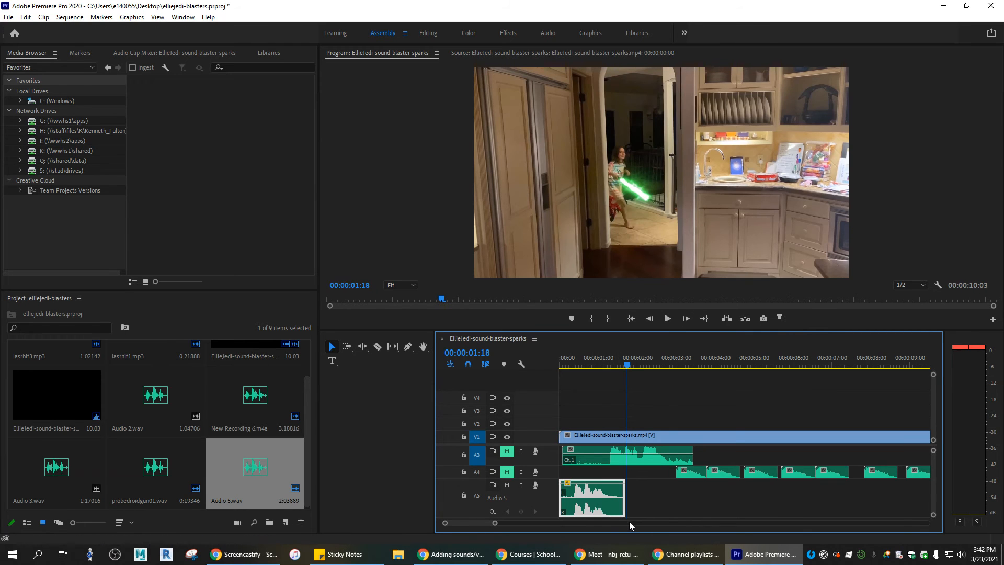
- Play the sequence from the start to 00:00:04:05 to check the timing of the trimmed voice-over
drag(629, 363, 562, 363)
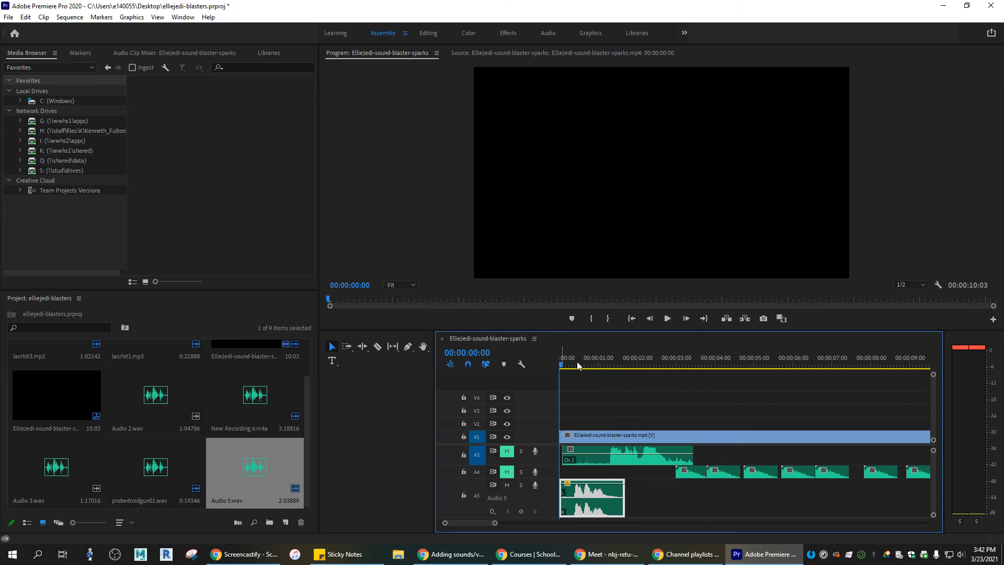
click(668, 318)
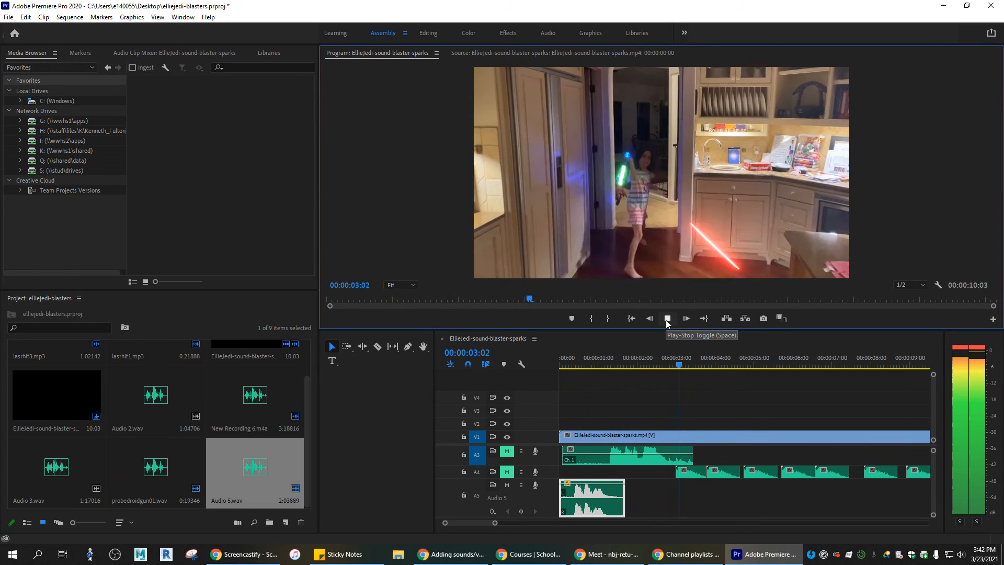
click(667, 318)
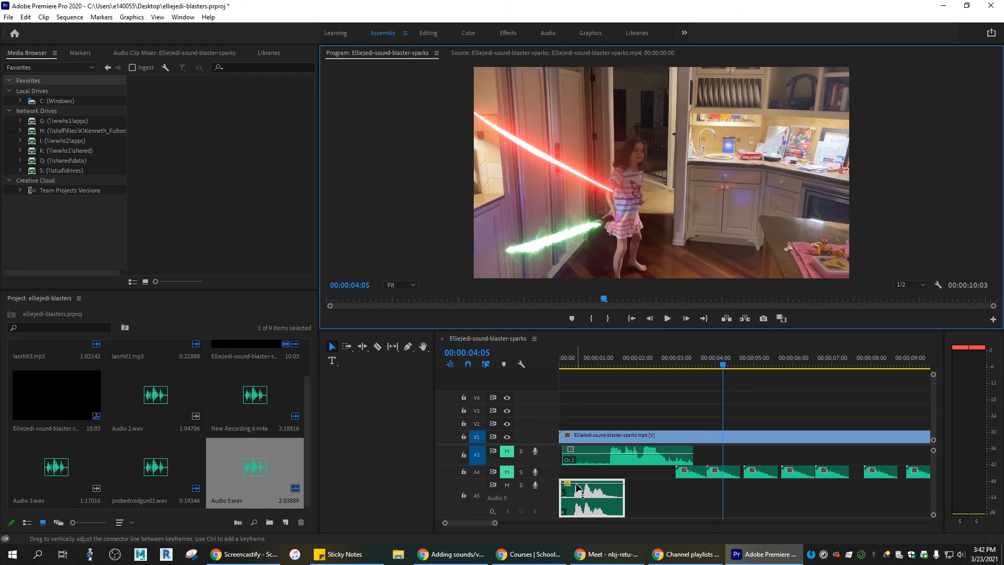
- Try the track lock on audio tracks A5 and A4, unlocking each one again
click(577, 489)
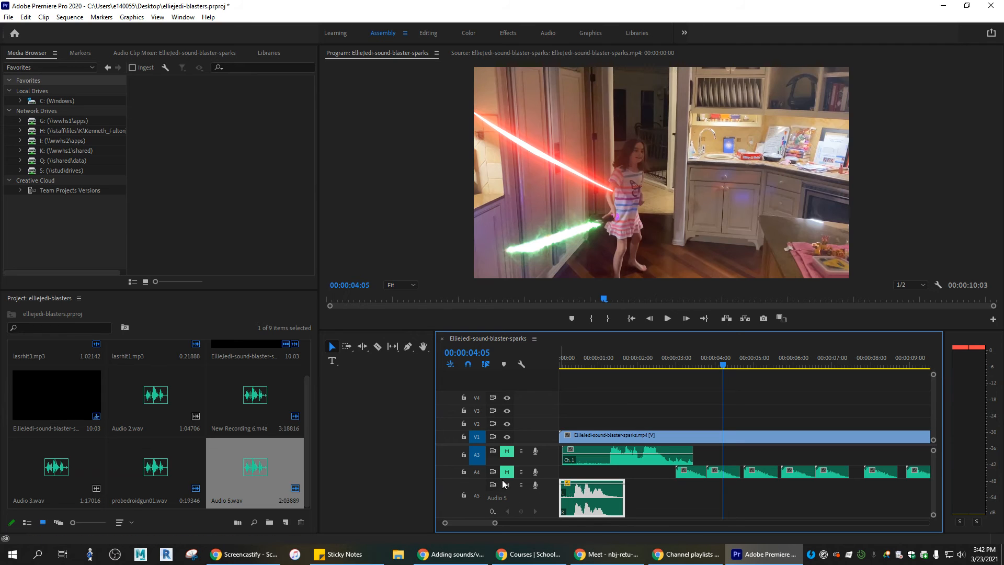
click(463, 495)
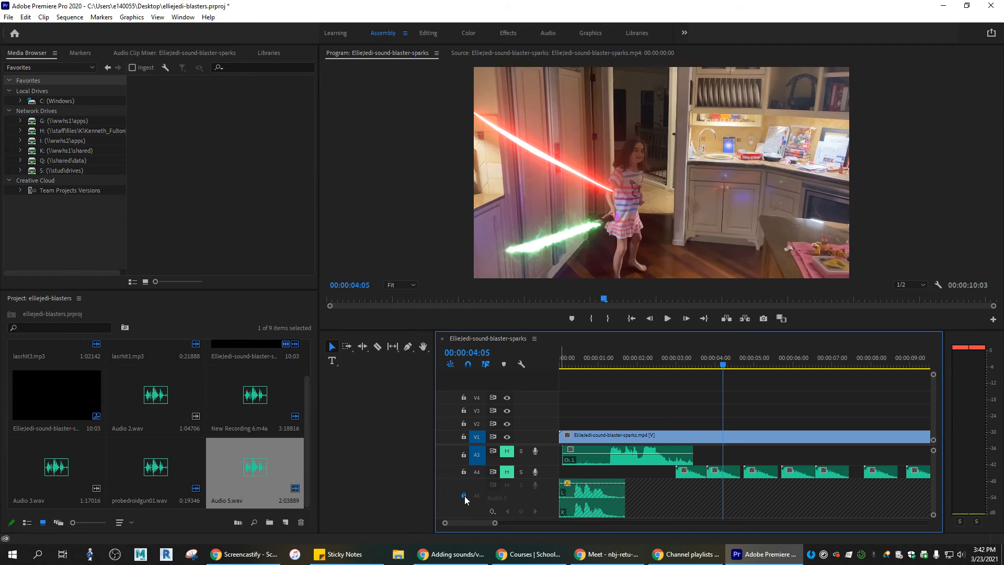
click(463, 495)
click(463, 472)
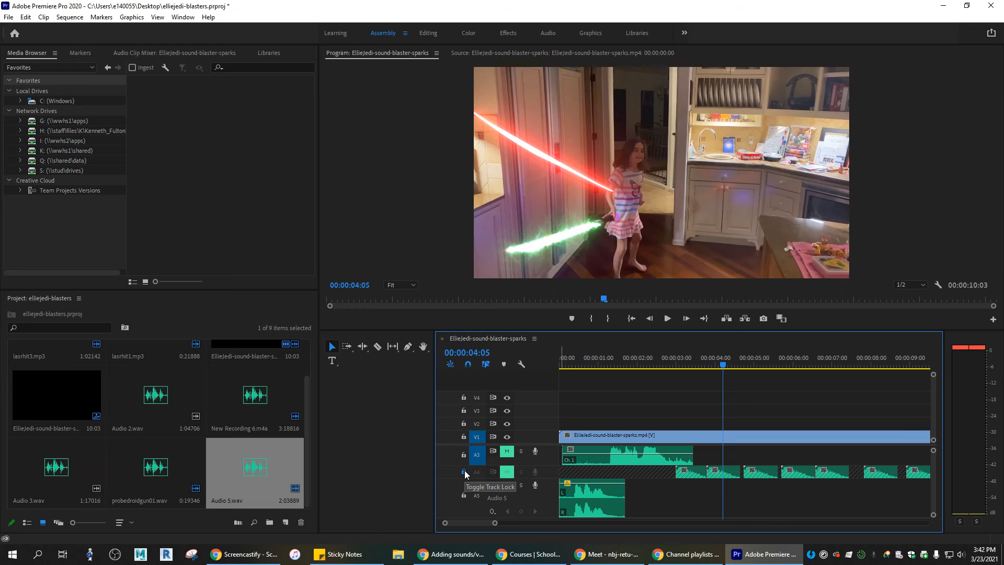
click(464, 472)
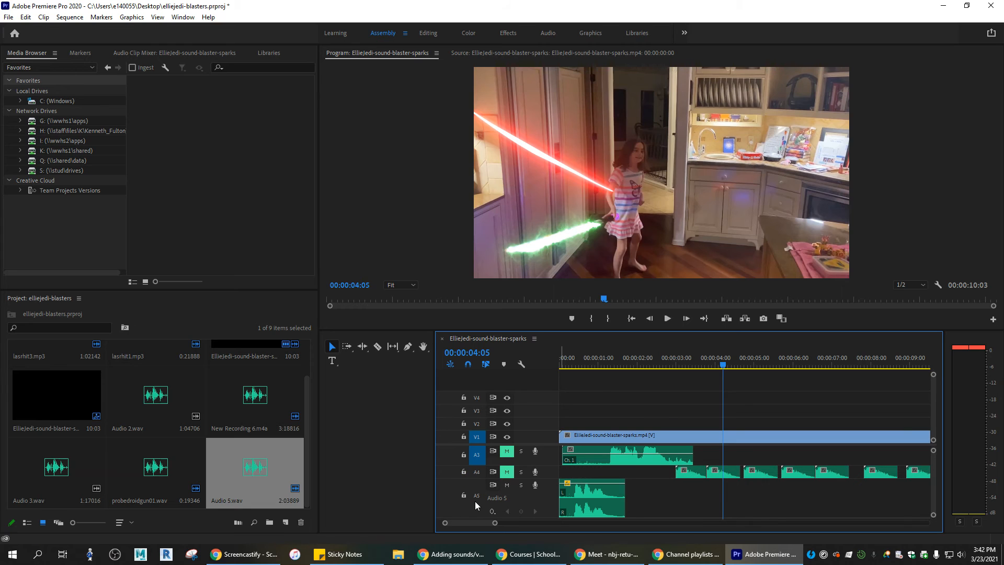
- Select the voice-over clip on A5 and look through its Channel Volume effect options, leaving them without choosing one
click(591, 494)
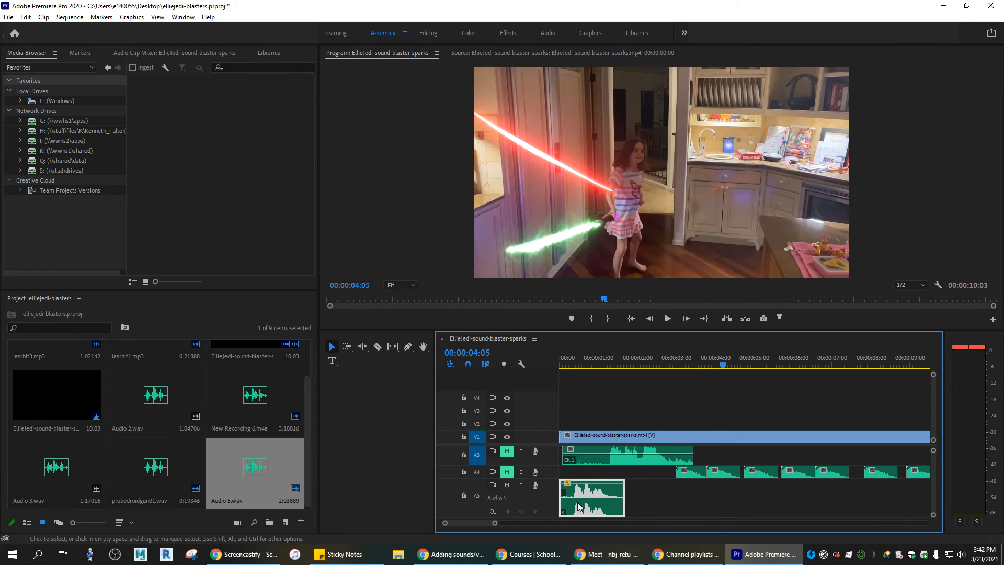
right_click(568, 486)
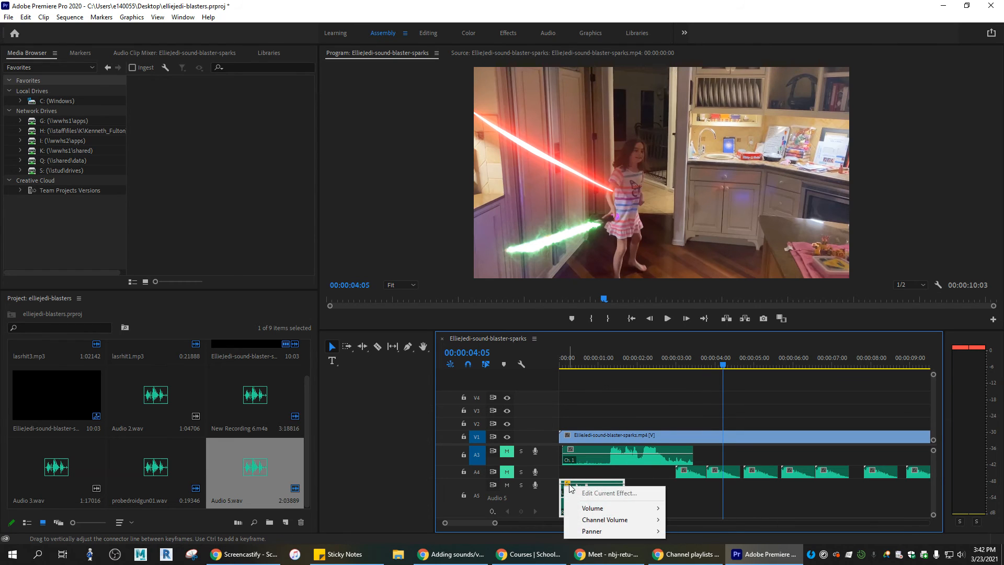
mouse_move(611, 513)
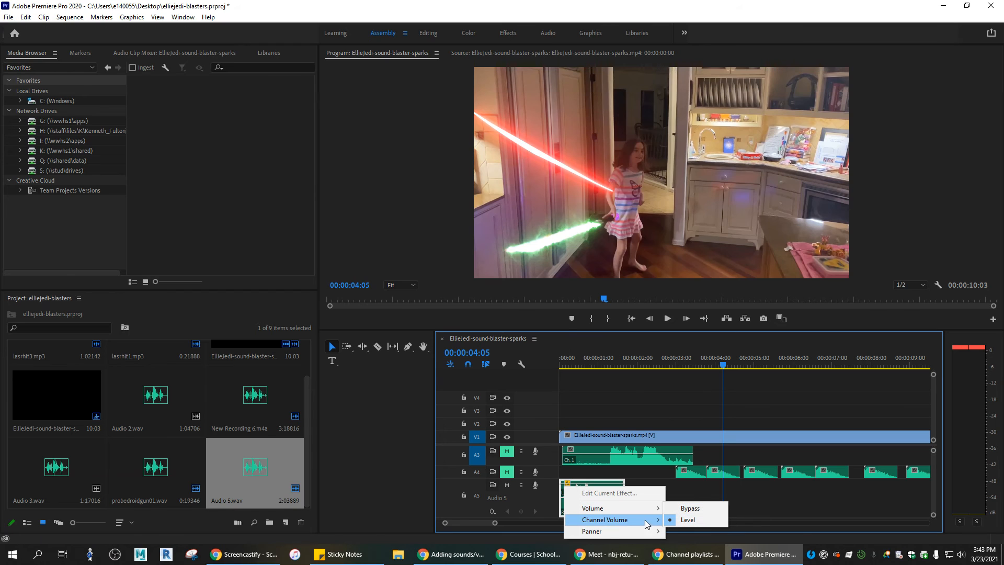
mouse_move(638, 523)
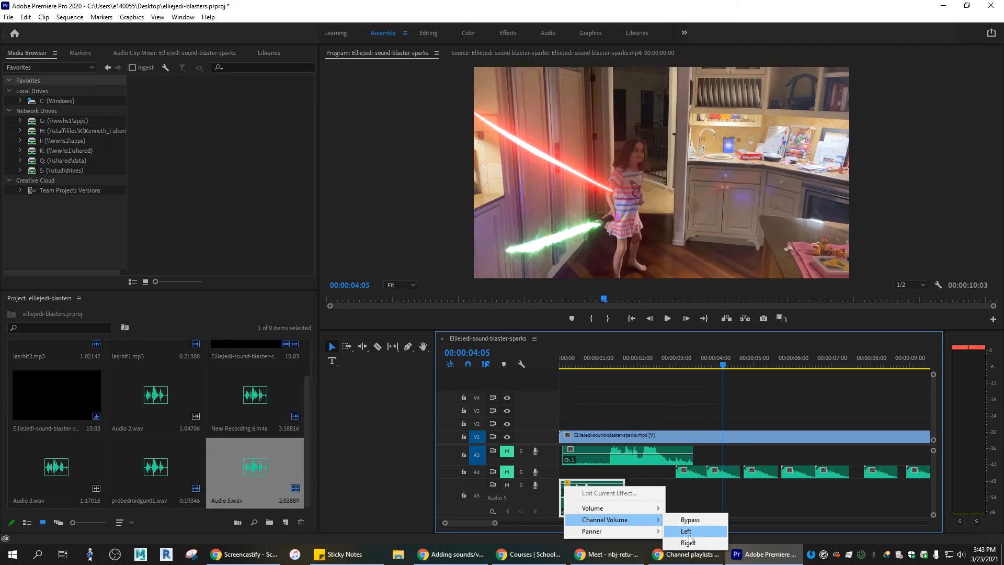
click(538, 499)
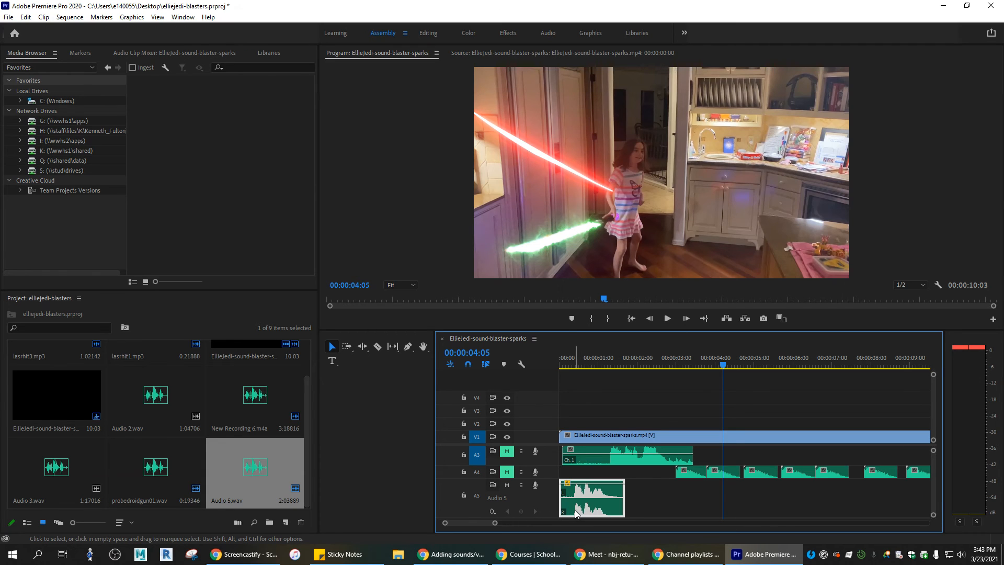
- Scrub the playhead back over the voice-over clip to 00:00:01:10 and mute audio track A5
drag(723, 366, 575, 368)
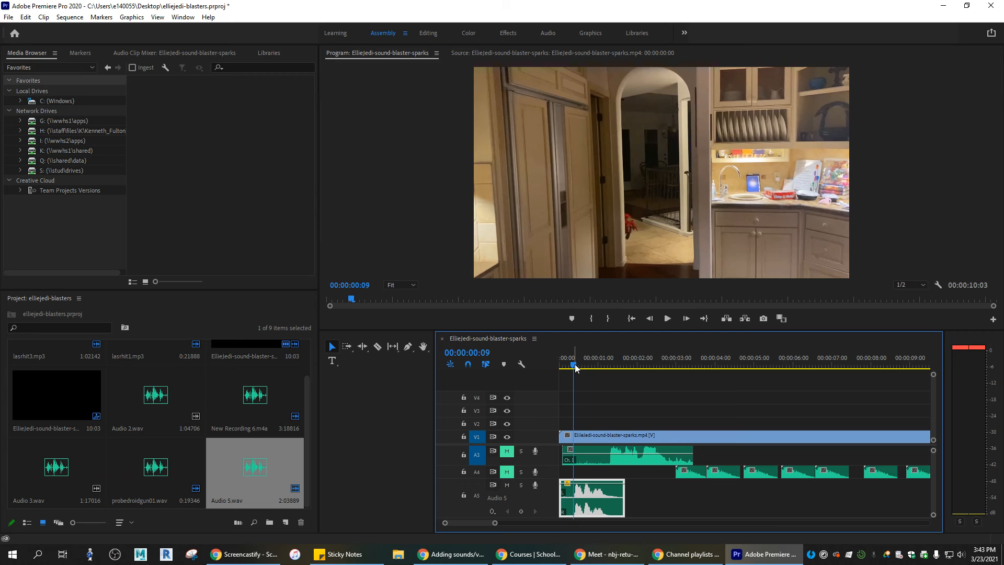
drag(574, 368, 614, 367)
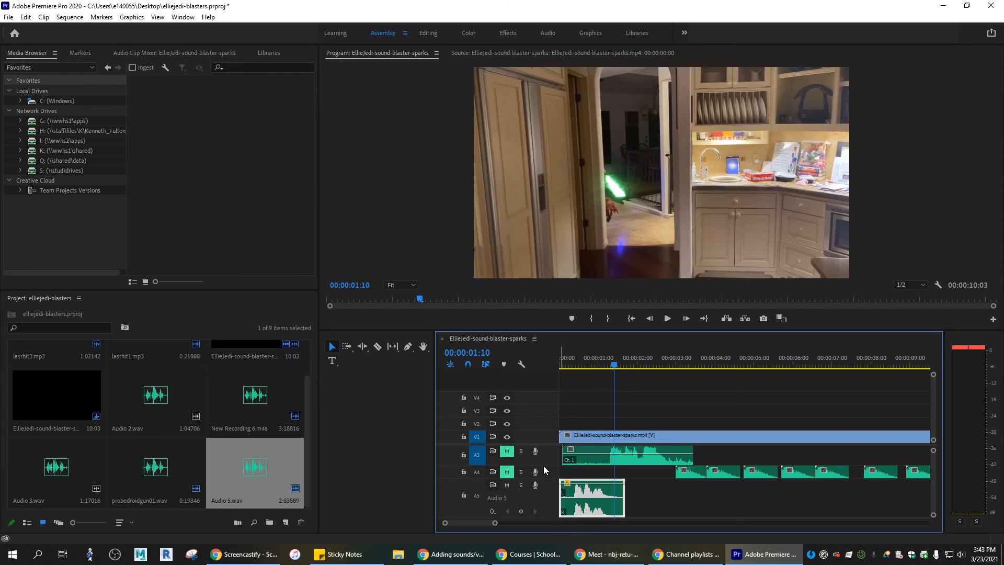
click(507, 485)
- Expand audio tracks A3 and A1 and review the waveforms and volume keyframes across the audio tracks
scroll(934, 485, up, 2)
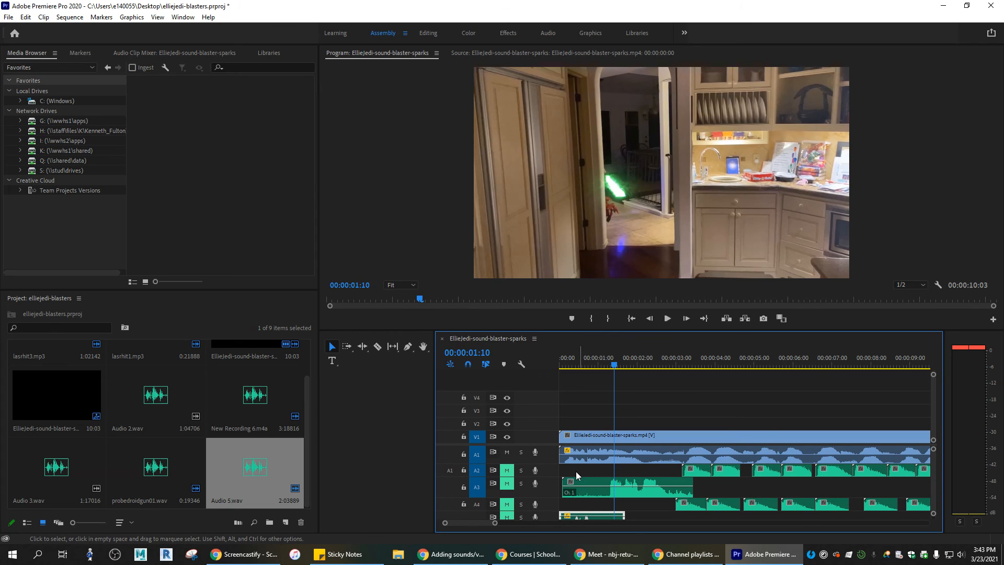
double_click(549, 490)
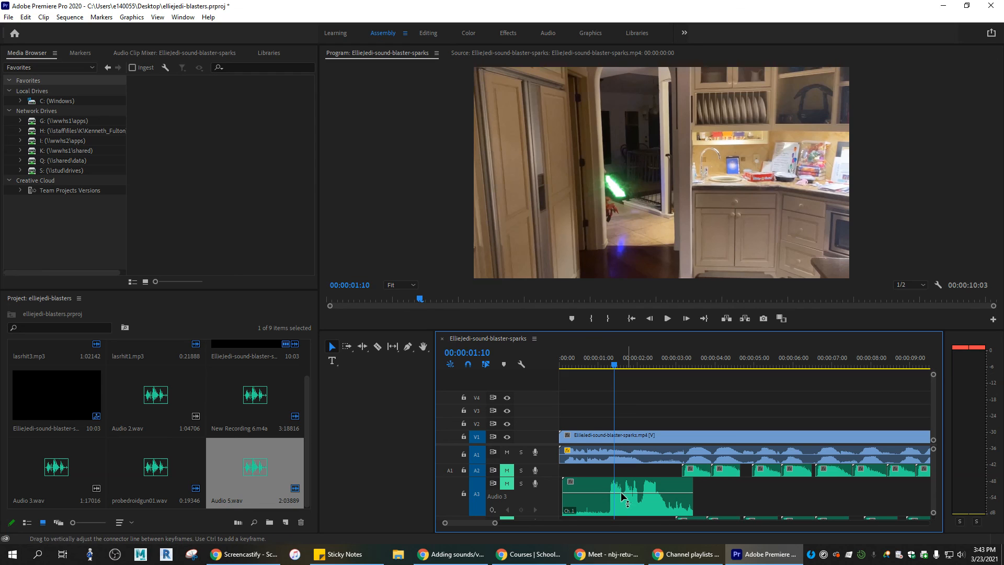
double_click(545, 453)
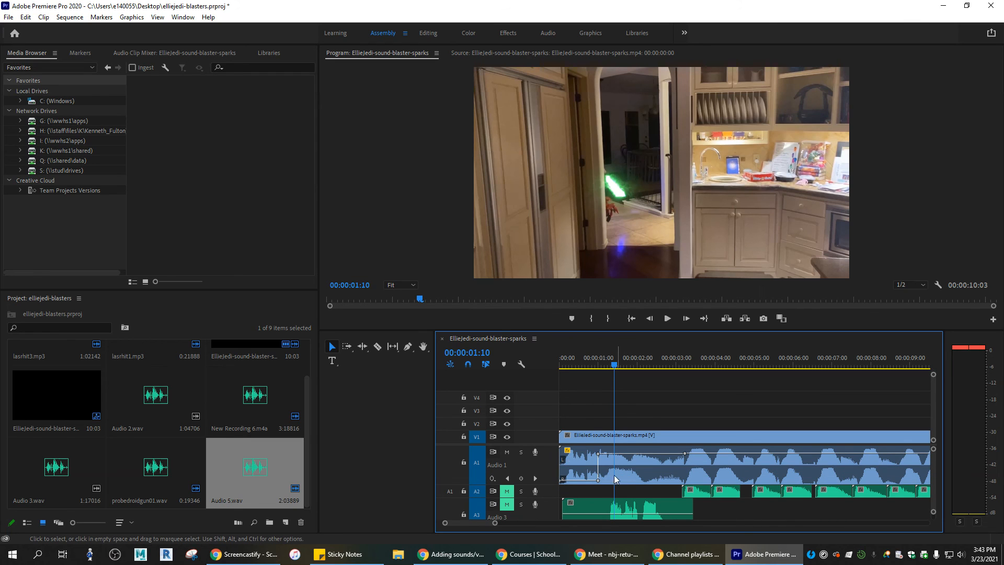
scroll(564, 477, down, 1)
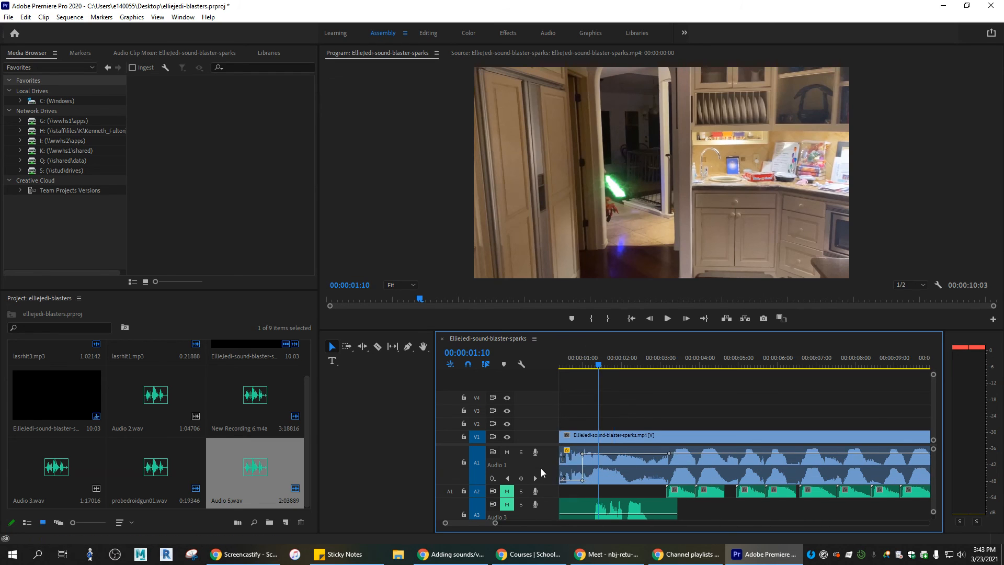
scroll(541, 468, up, 1)
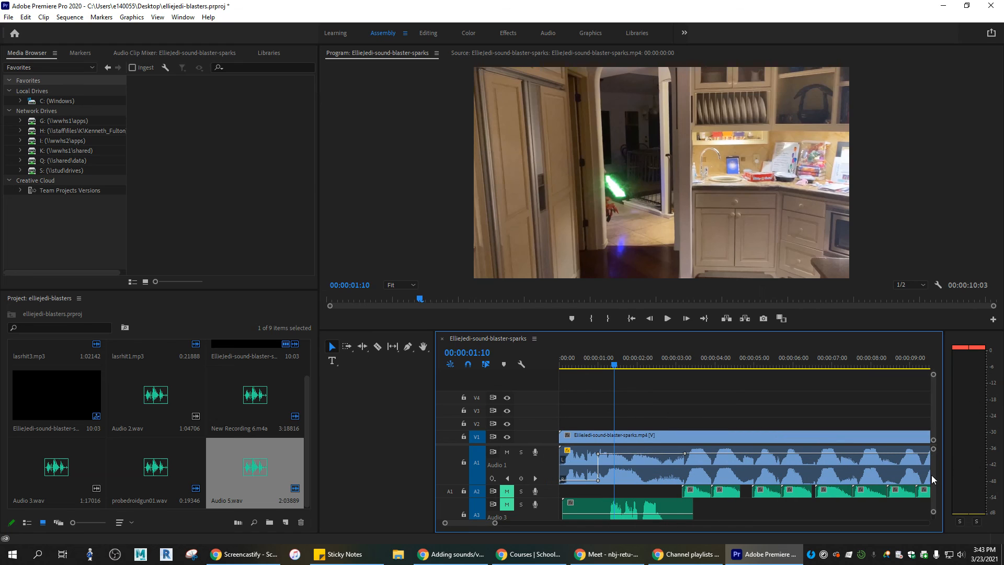
scroll(931, 474, down, 3)
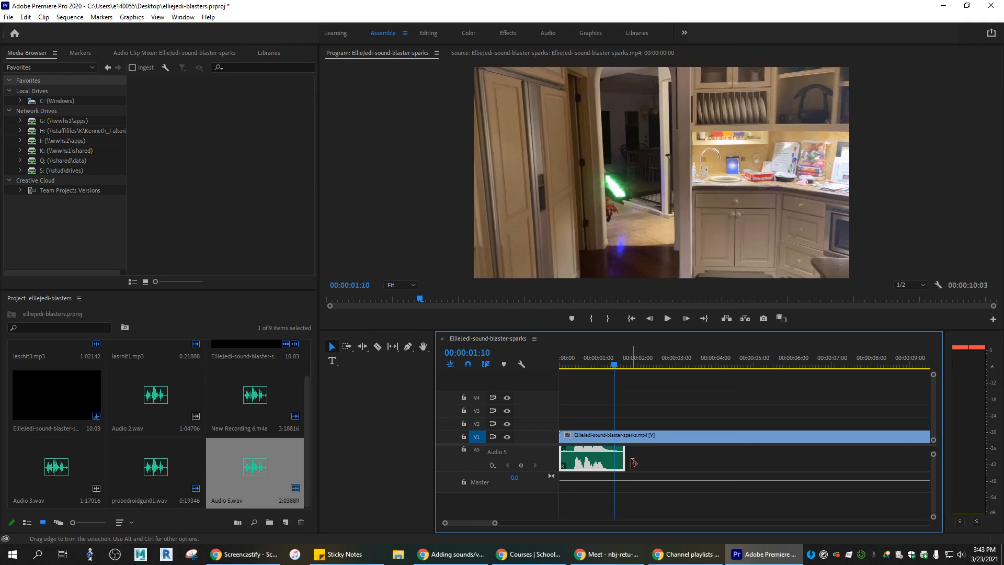
scroll(932, 470, up, 3)
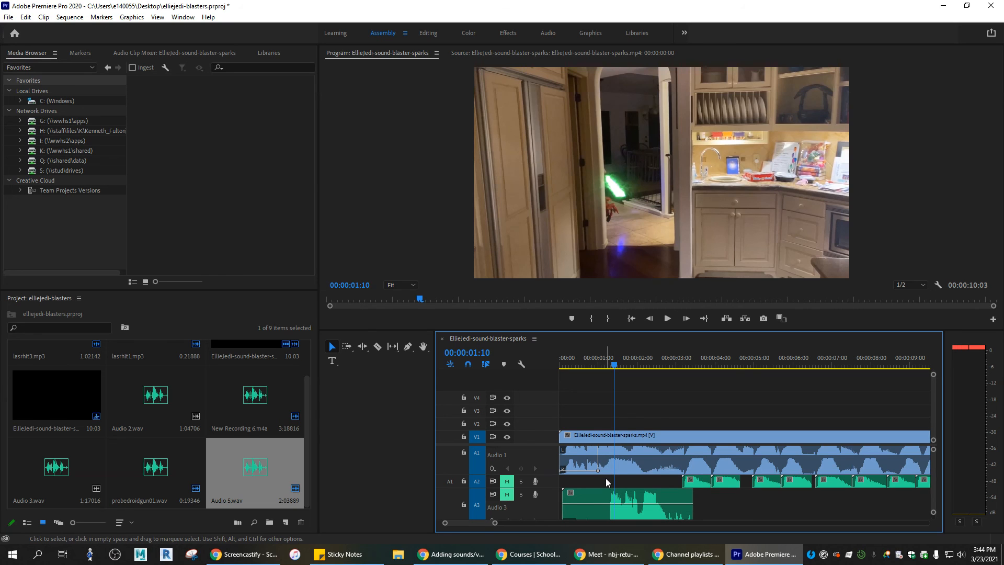
- Switch to the Effects workspace, expand the Audio Effects category, and move the playhead to 00:00:00:08
click(505, 33)
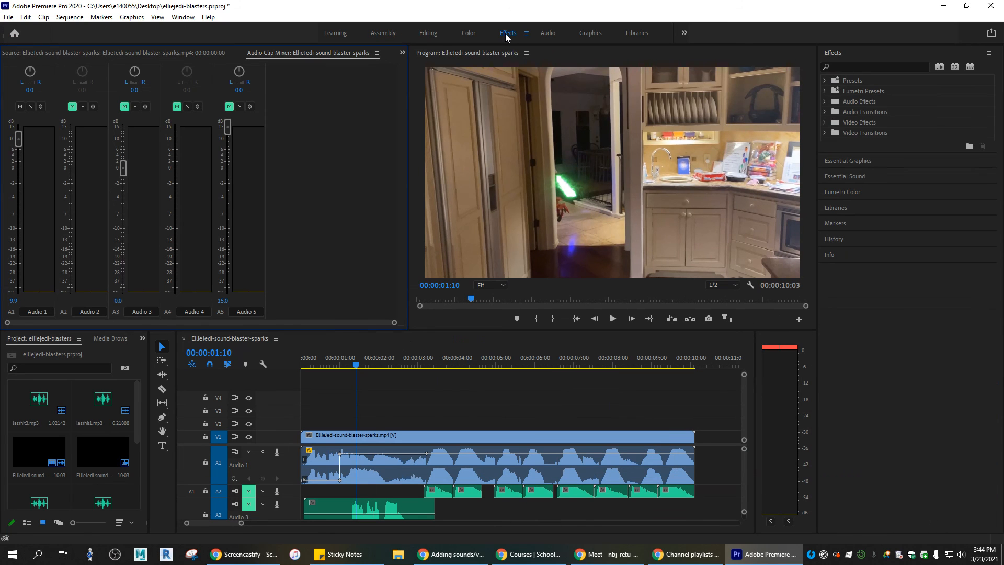
click(824, 102)
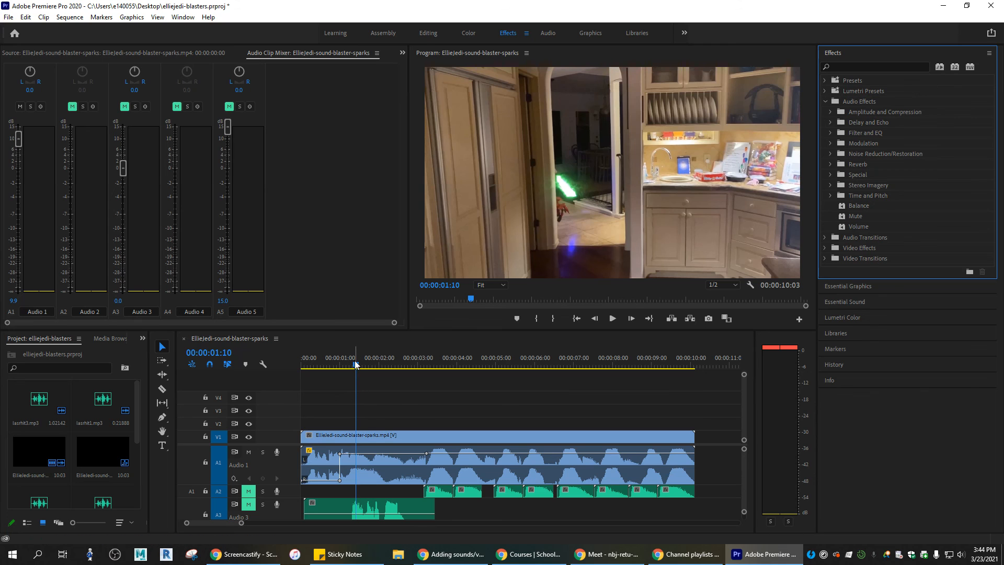
drag(355, 364, 313, 361)
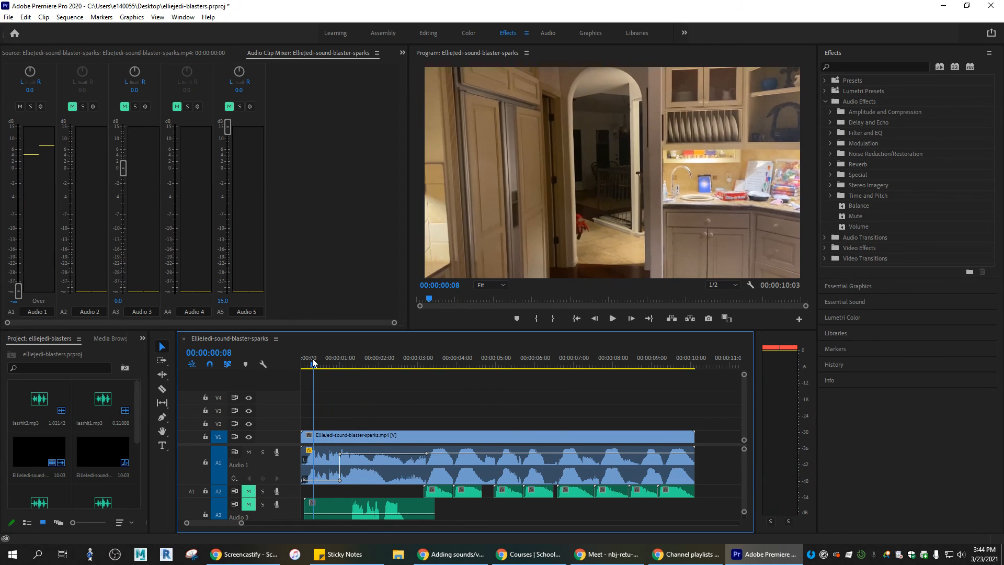